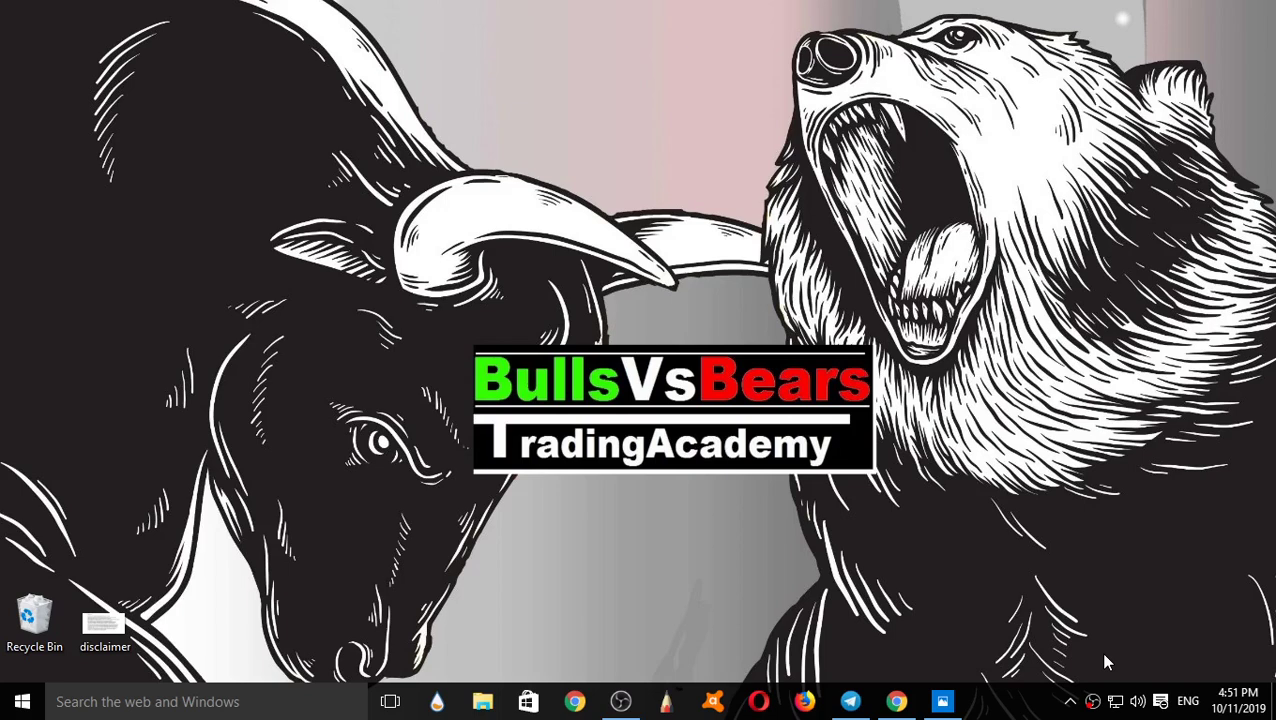
Step: Bring up the BullsVsBears Trading Academy channel in Telegram, then glance at the YouTube analysis video
mouse_move(900, 703)
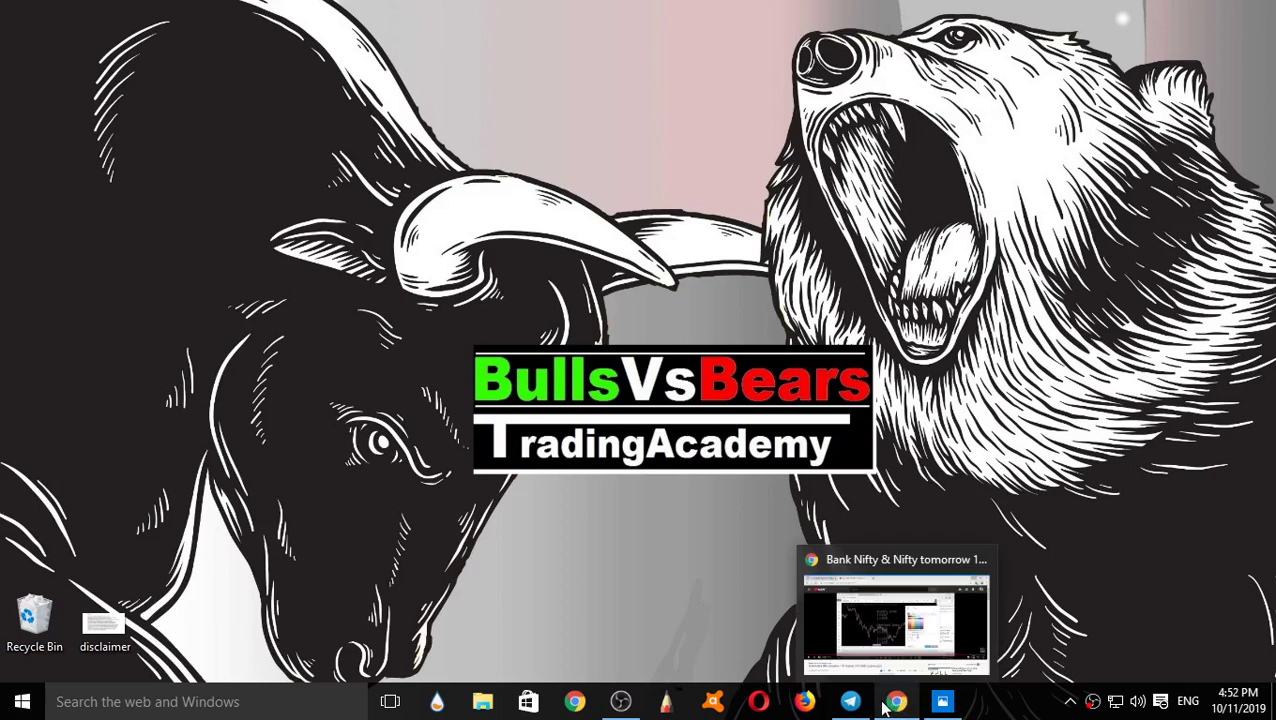
click(856, 703)
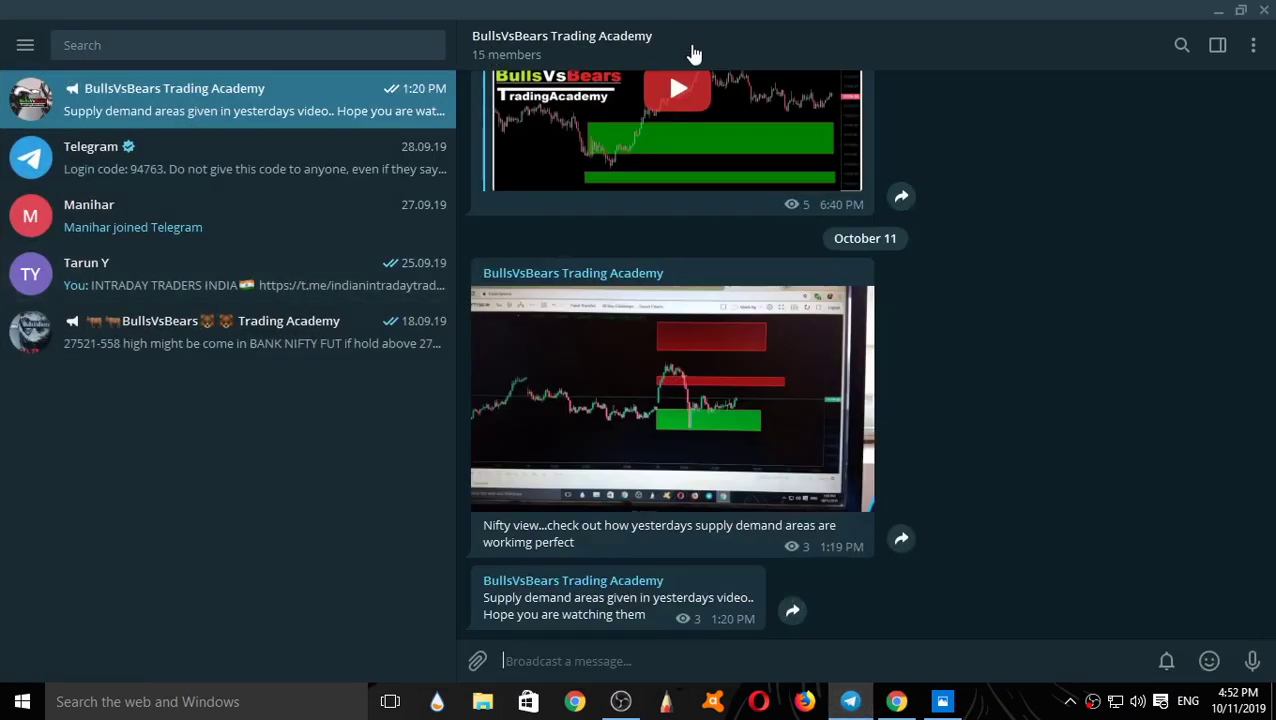
click(898, 702)
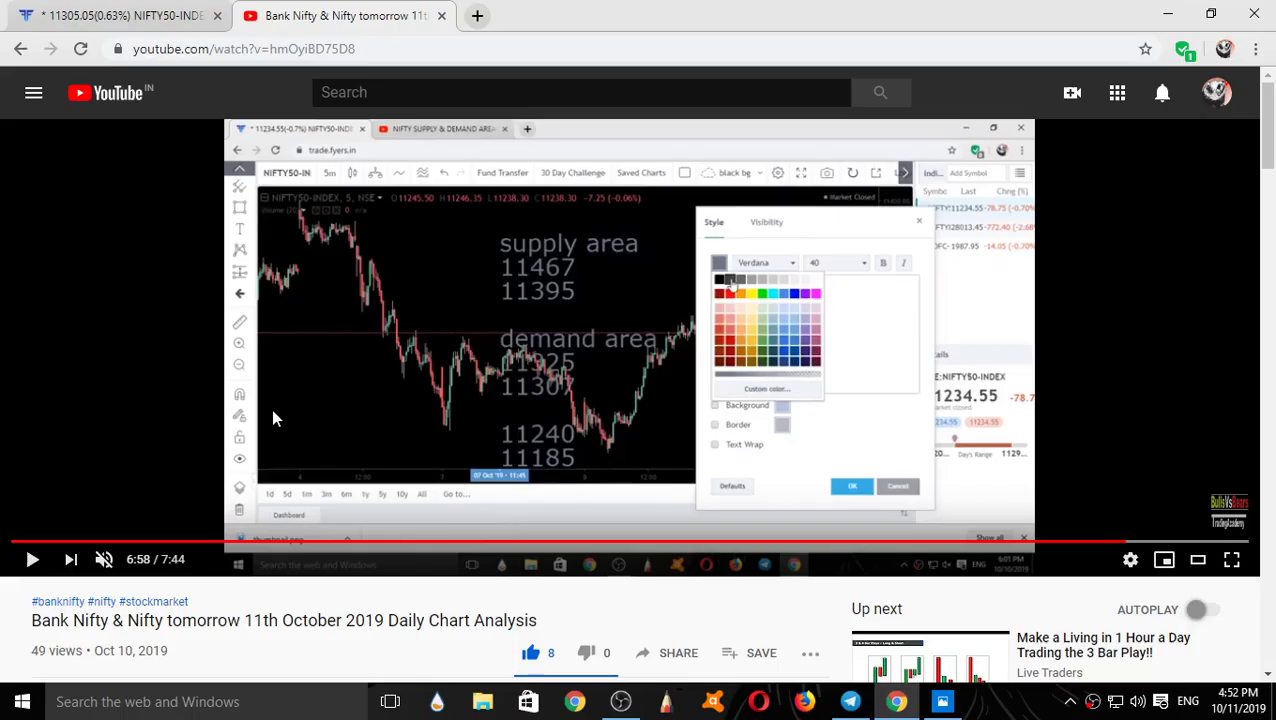
scroll(276, 419, down, 4)
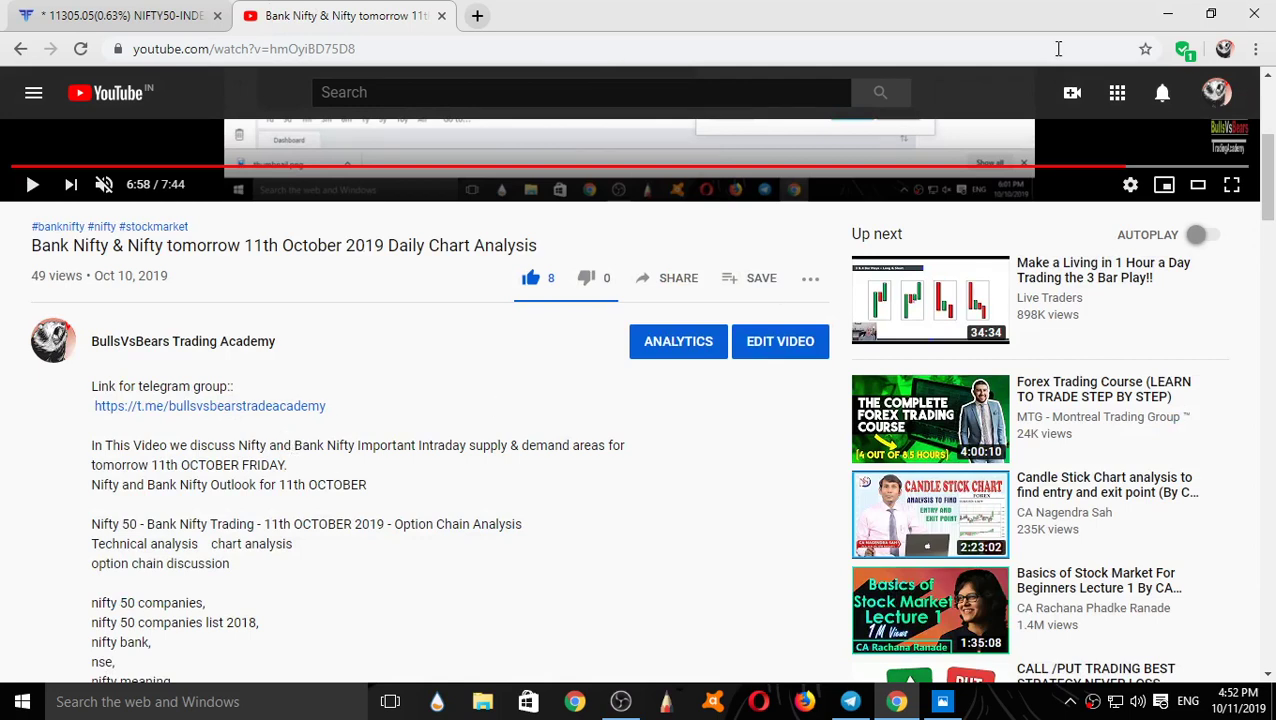
Step: Minimize Chrome and Telegram and bring up the disclaimer.png image in Photos
click(1167, 14)
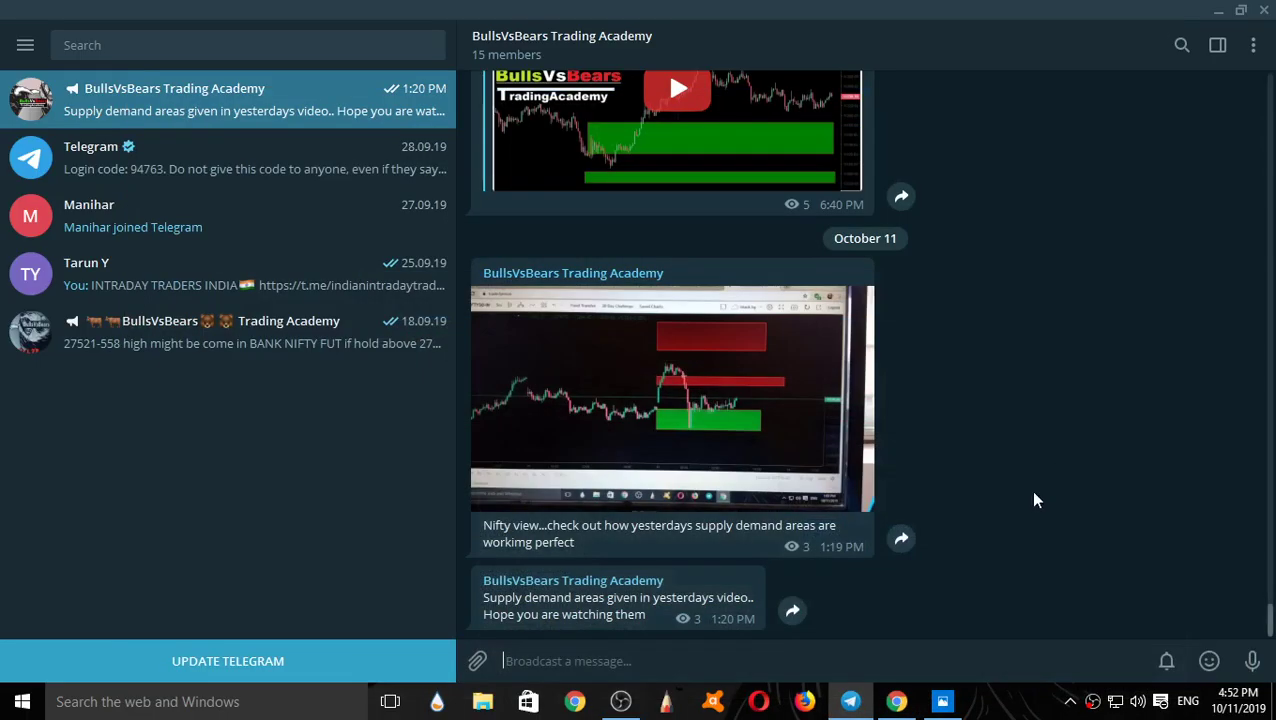
click(1214, 9)
click(942, 701)
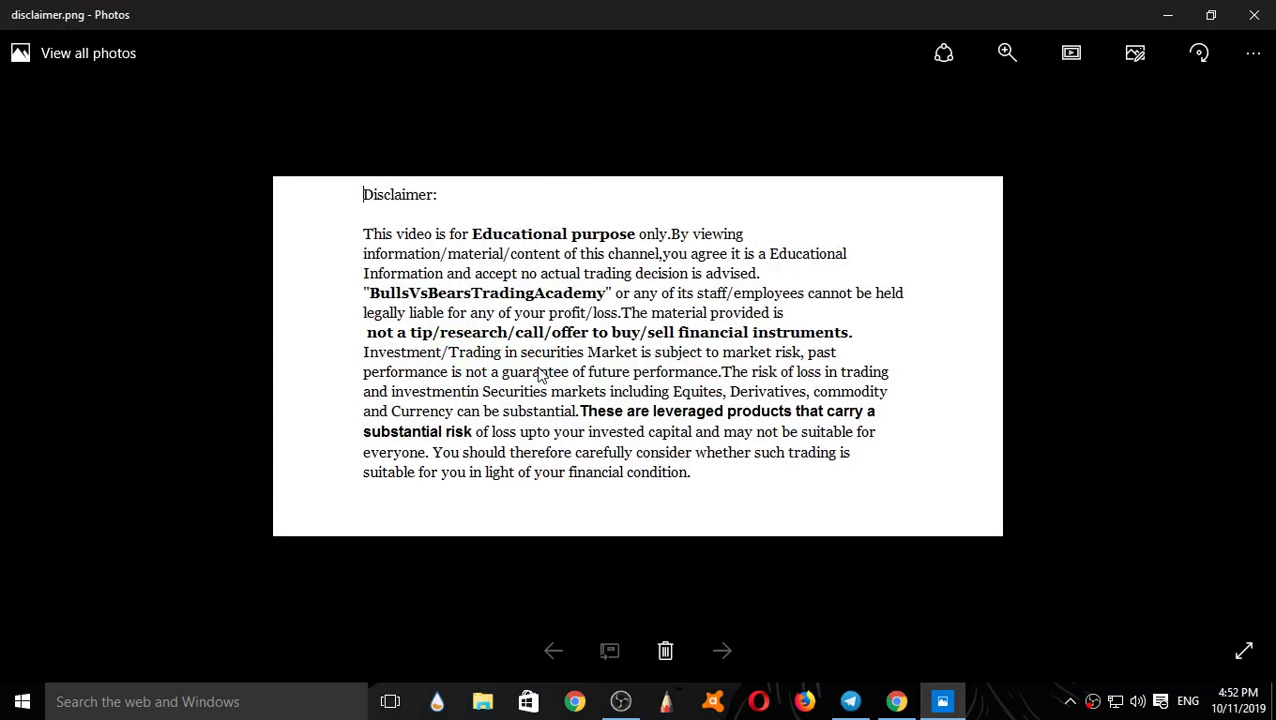
Step: Close the disclaimer image and jump the YouTube analysis video to 7:10, where the levels are listed
click(1254, 15)
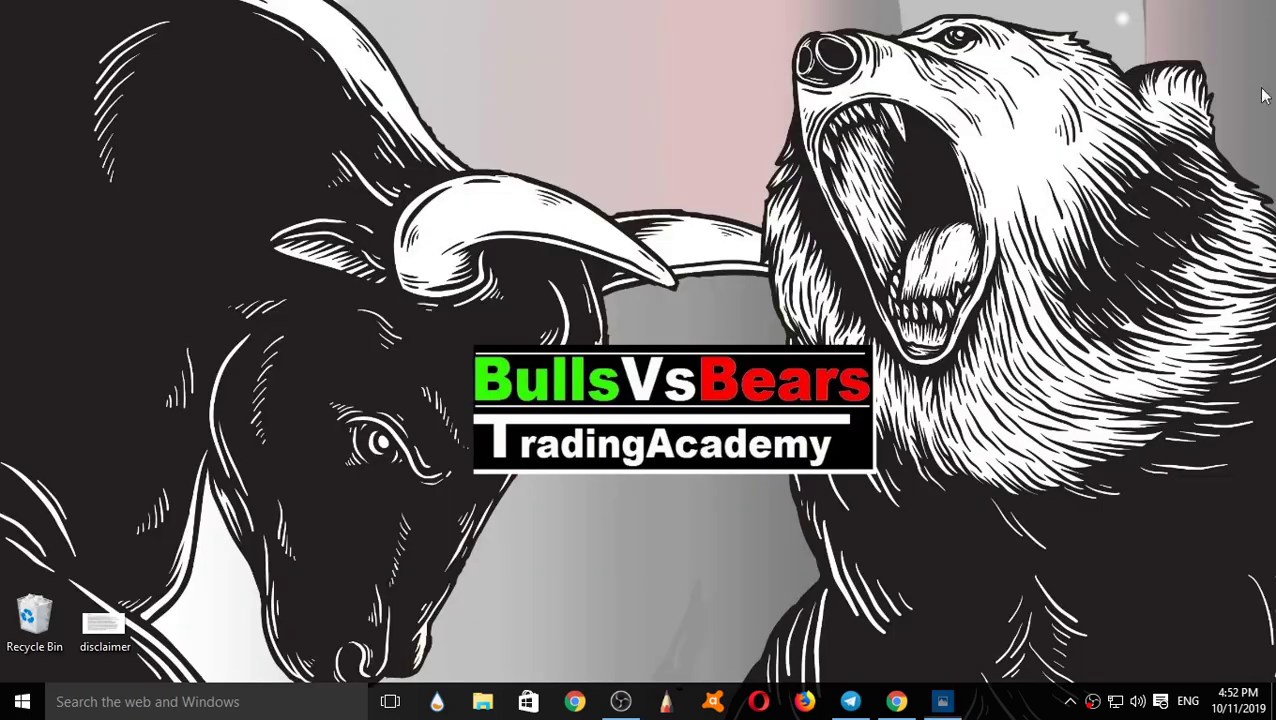
mouse_move(902, 706)
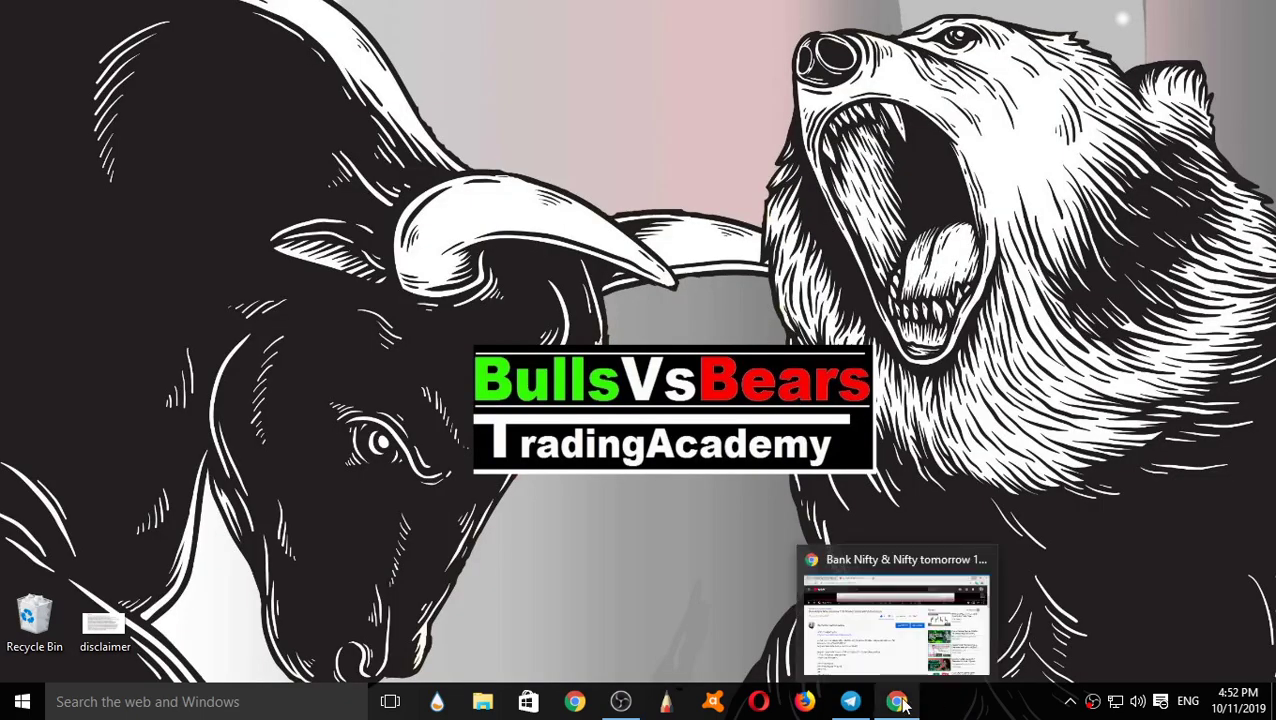
click(902, 706)
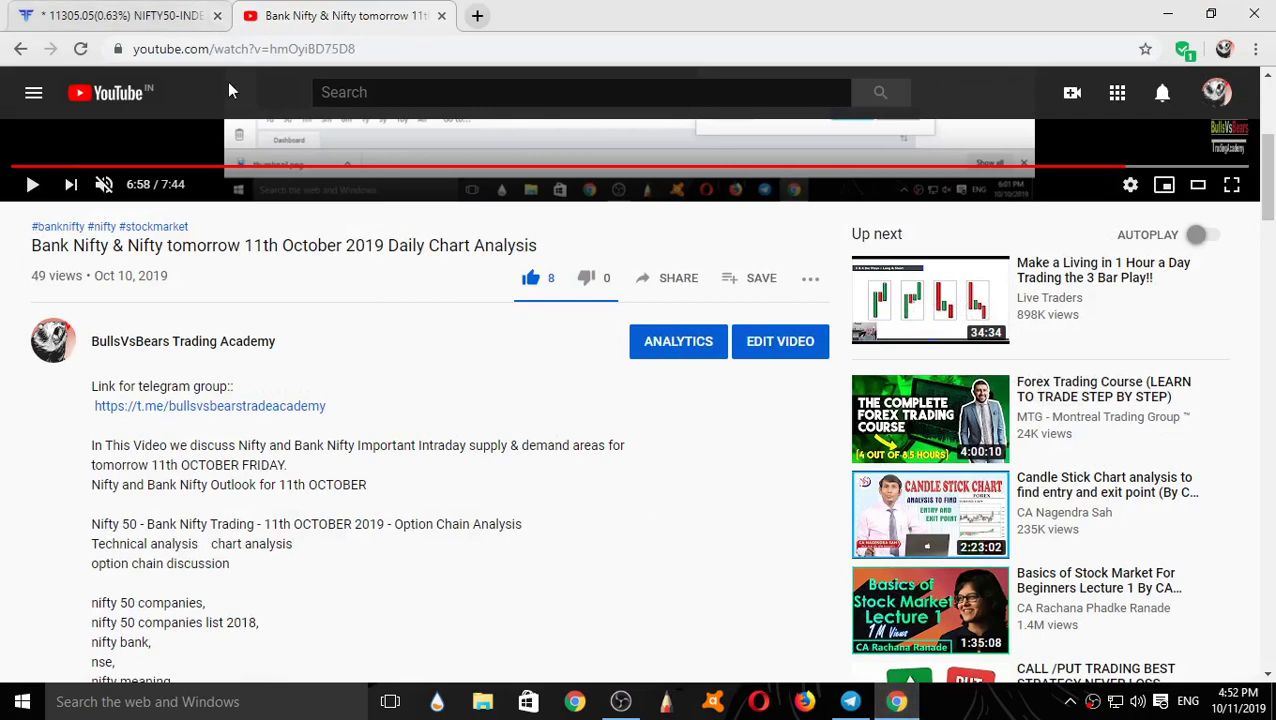
scroll(309, 402, up, 4)
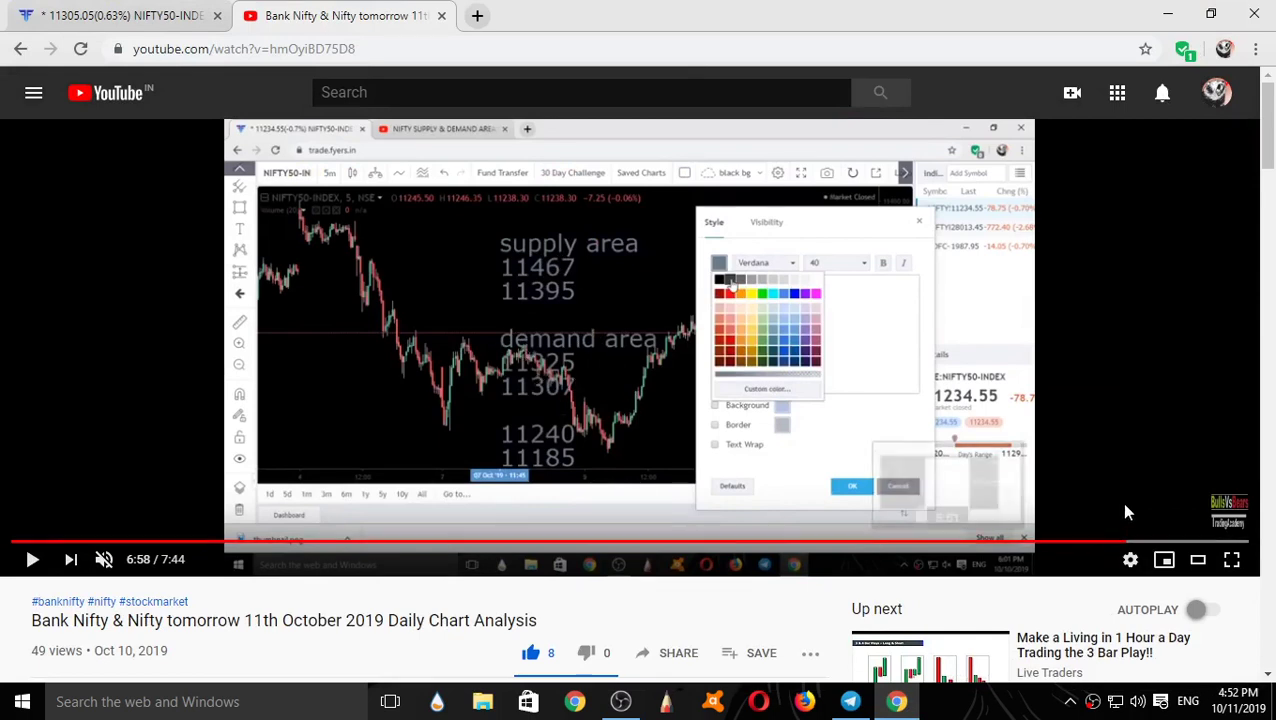
click(1156, 541)
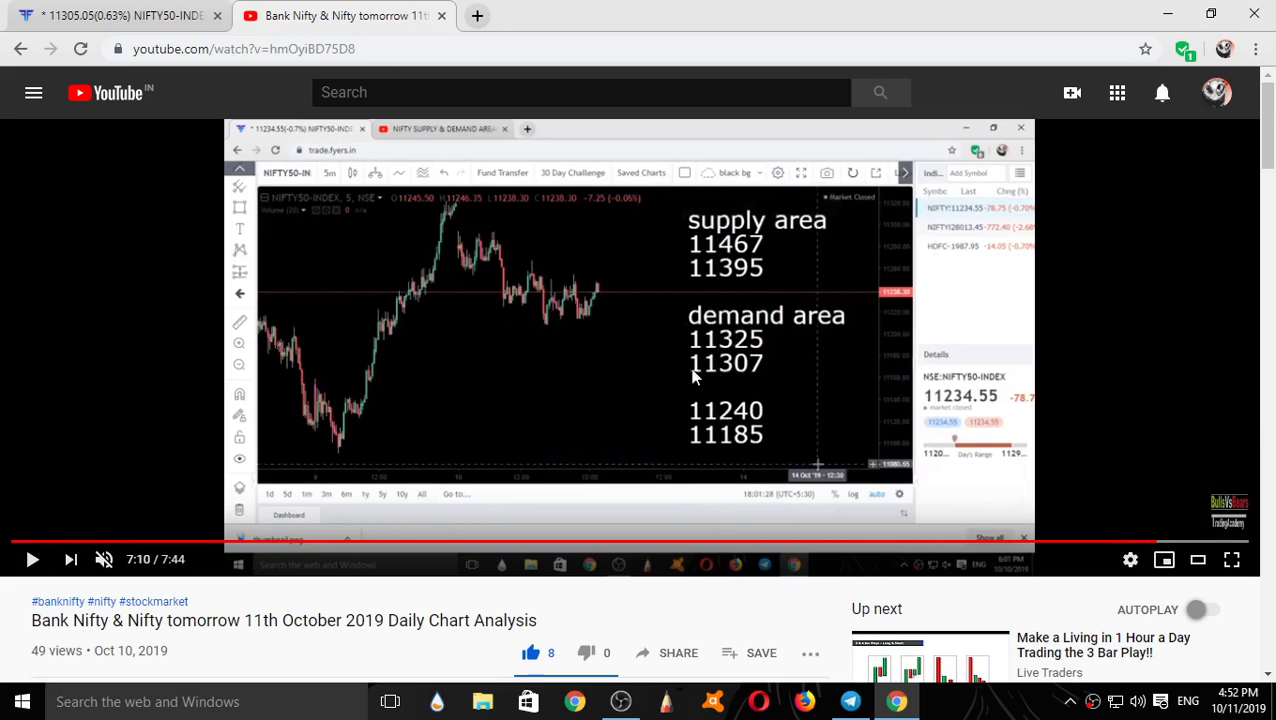
click(130, 15)
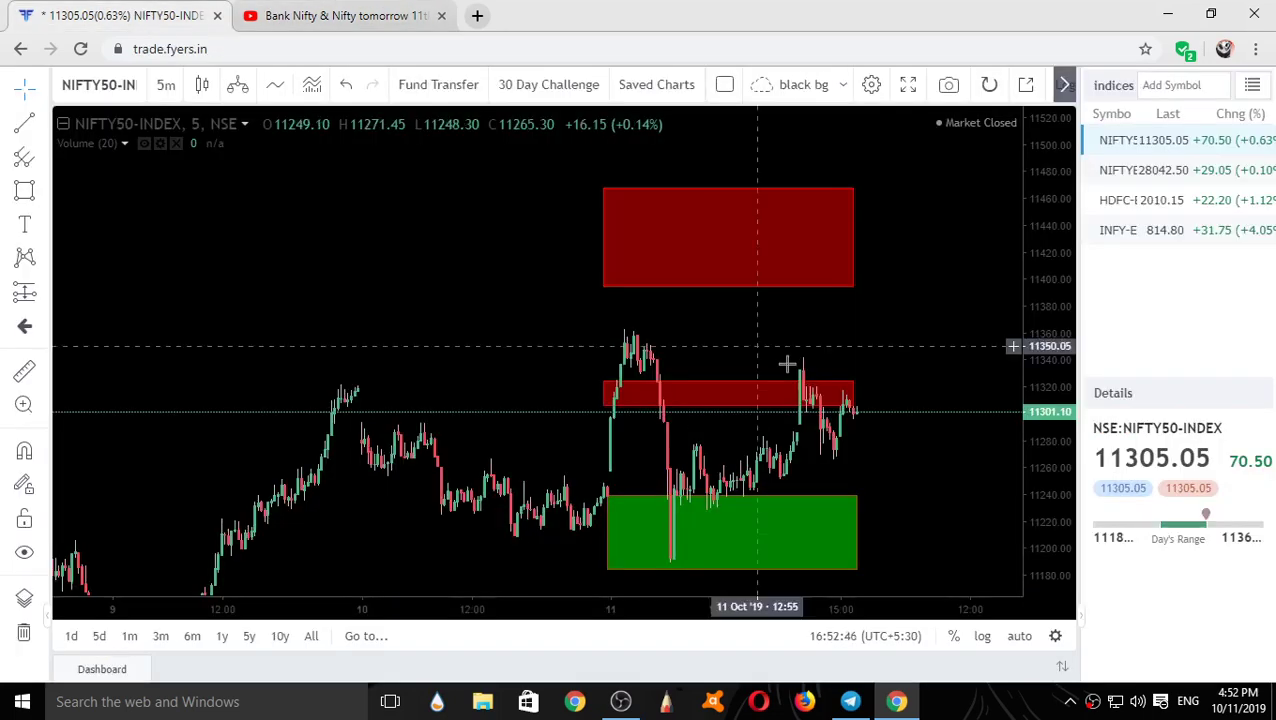
Step: Recolour the thin middle red zone around 11310–11325 green using the fill palette
click(742, 400)
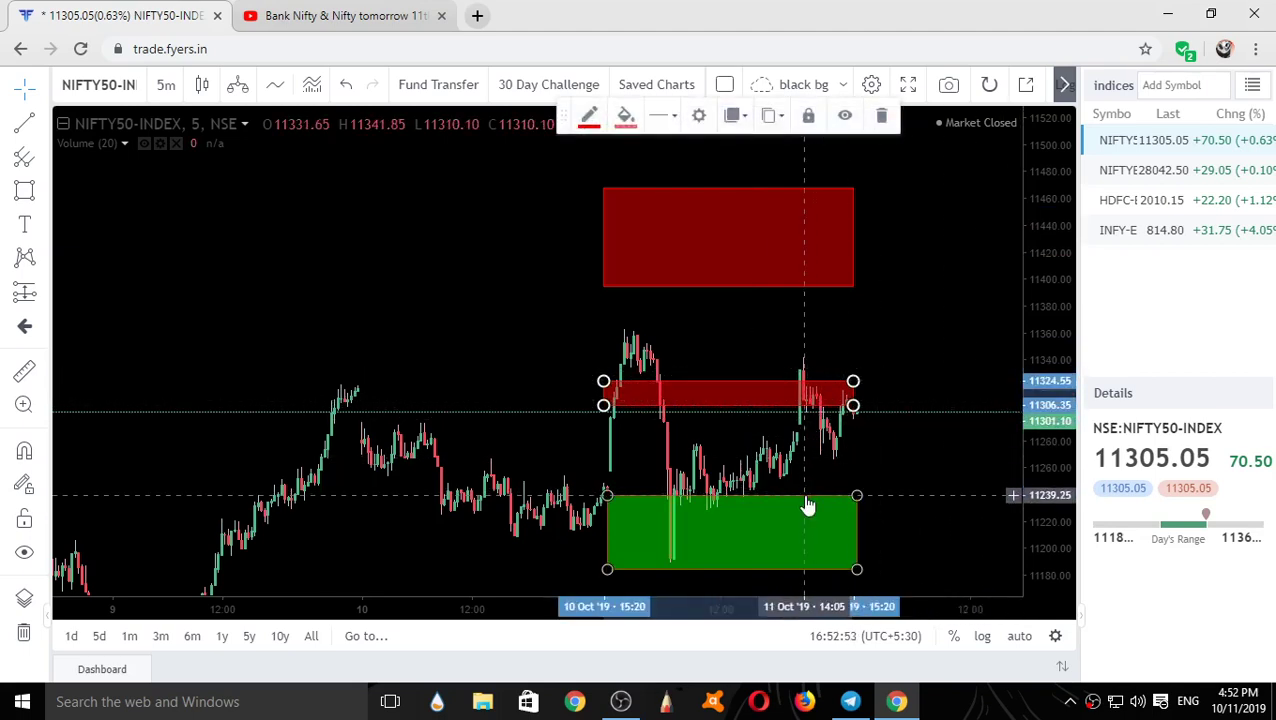
click(626, 116)
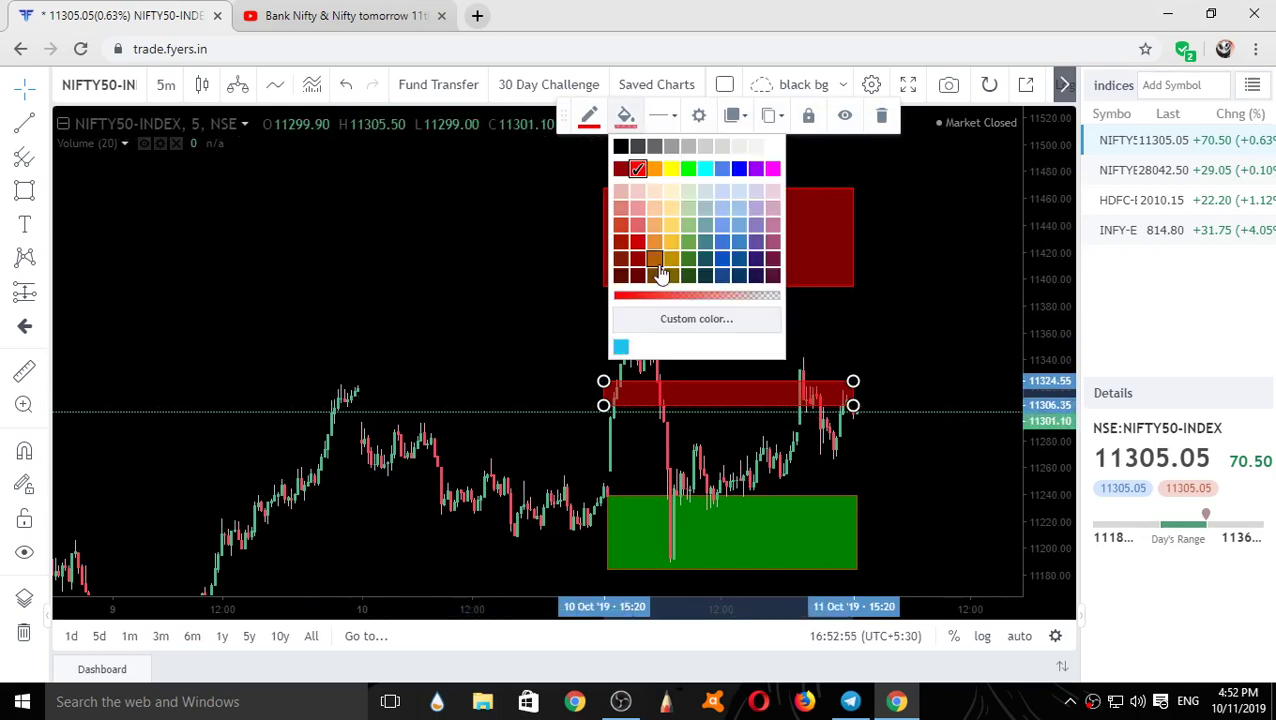
click(688, 170)
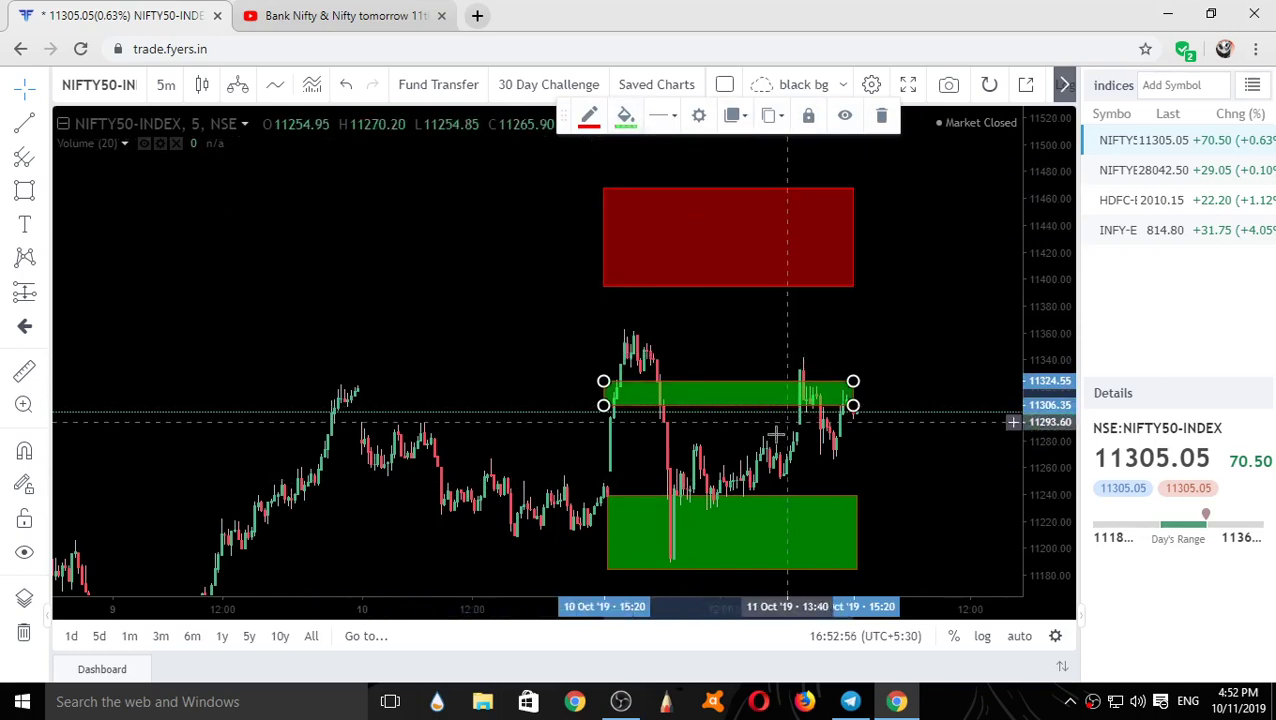
click(933, 461)
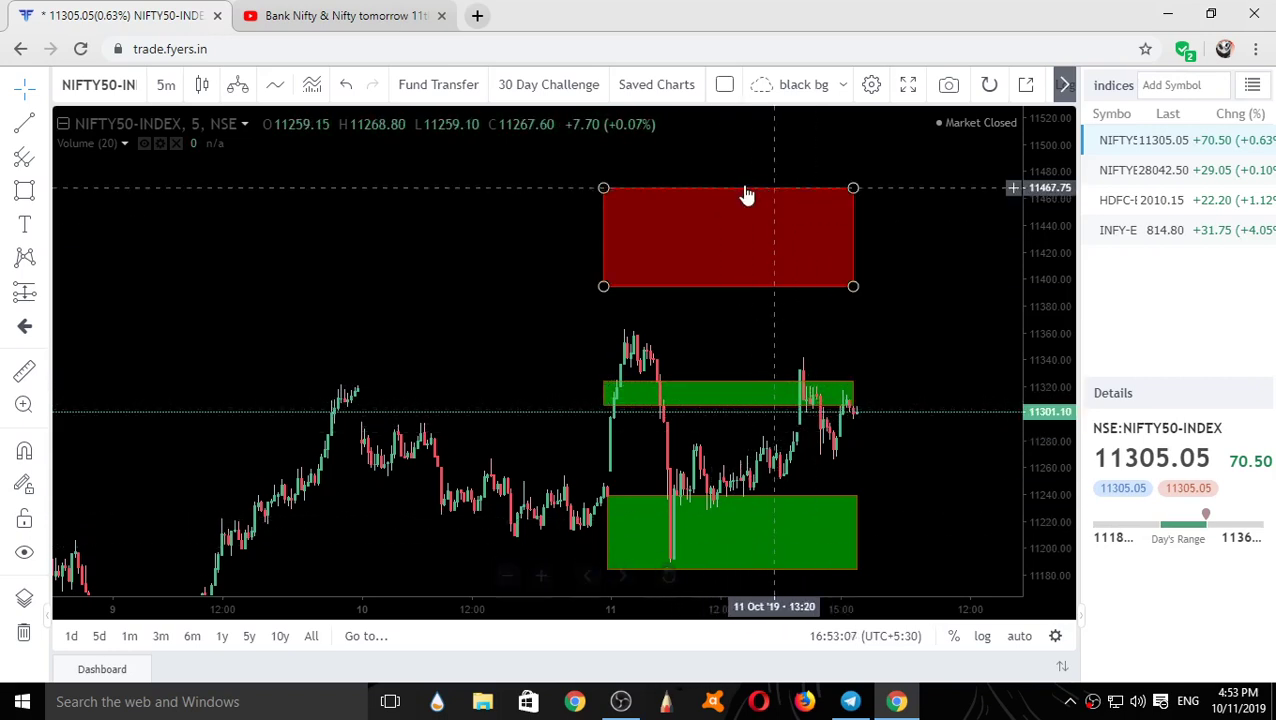
Step: Select and deselect the upper red supply zone, then open the chart settings
click(724, 284)
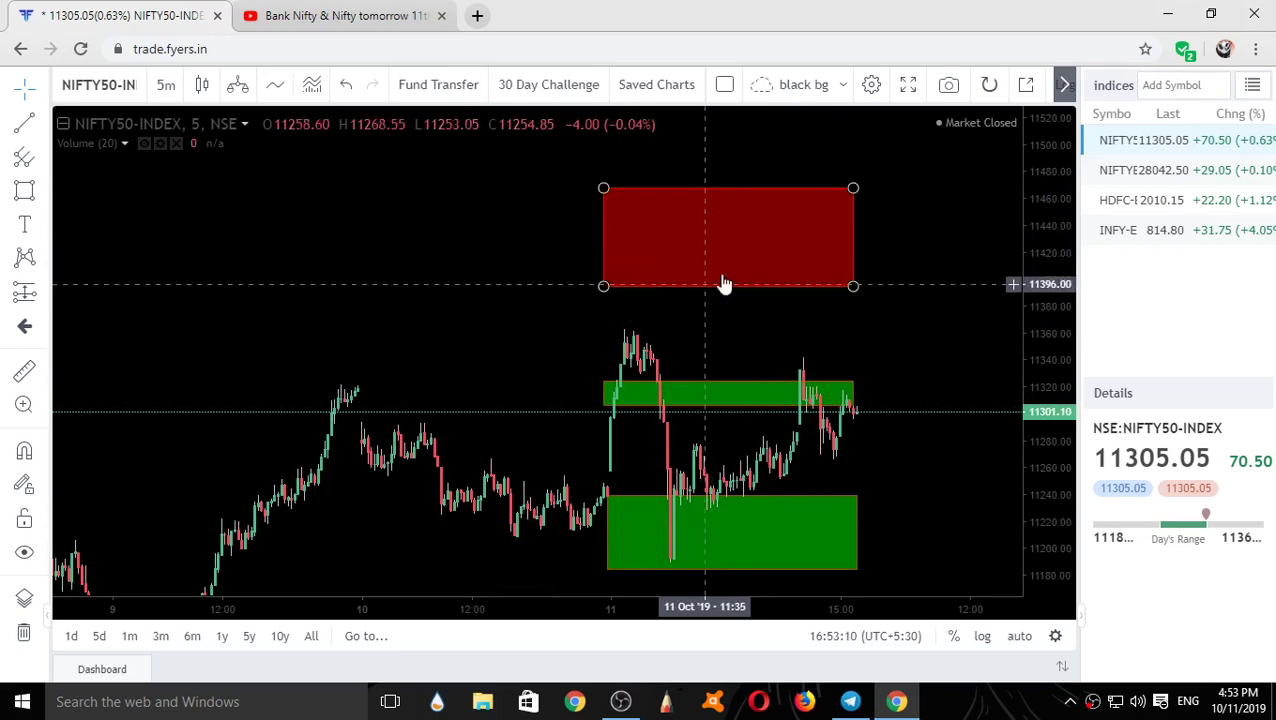
click(846, 114)
click(871, 86)
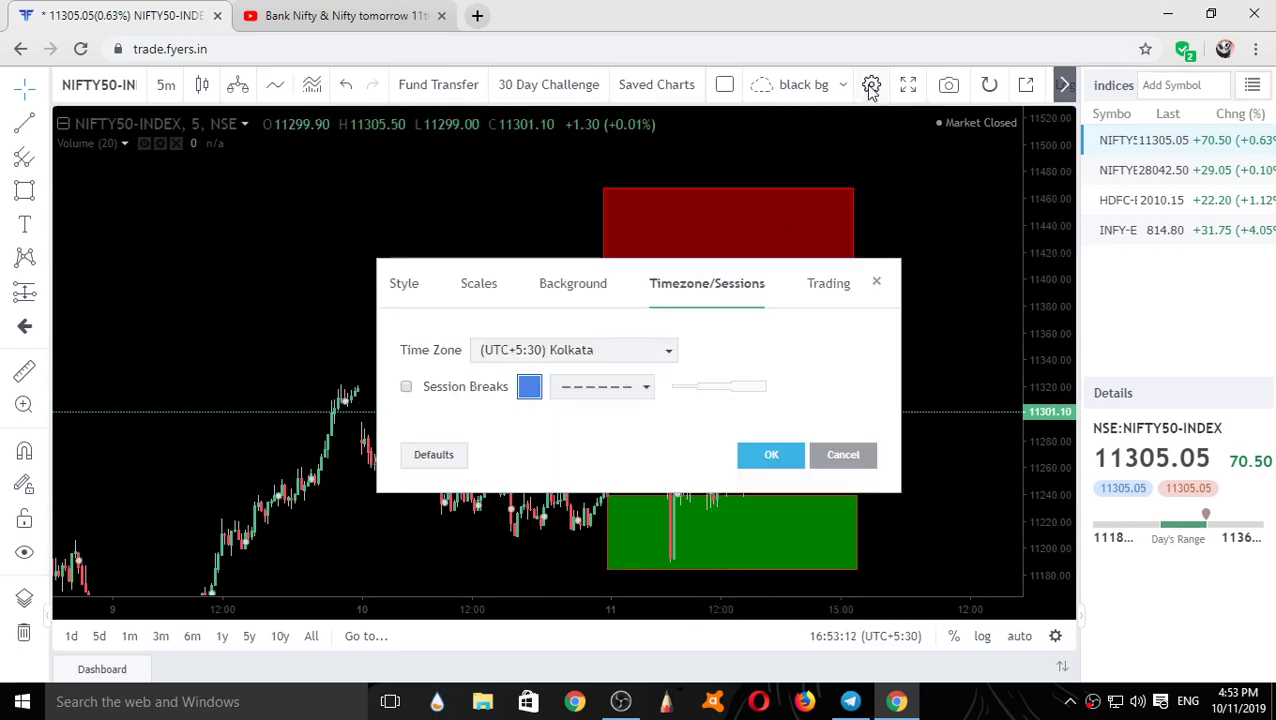
Step: Tick Session Breaks, untick Symbol Last Value Show Line on the Style tab, and close settings
click(406, 388)
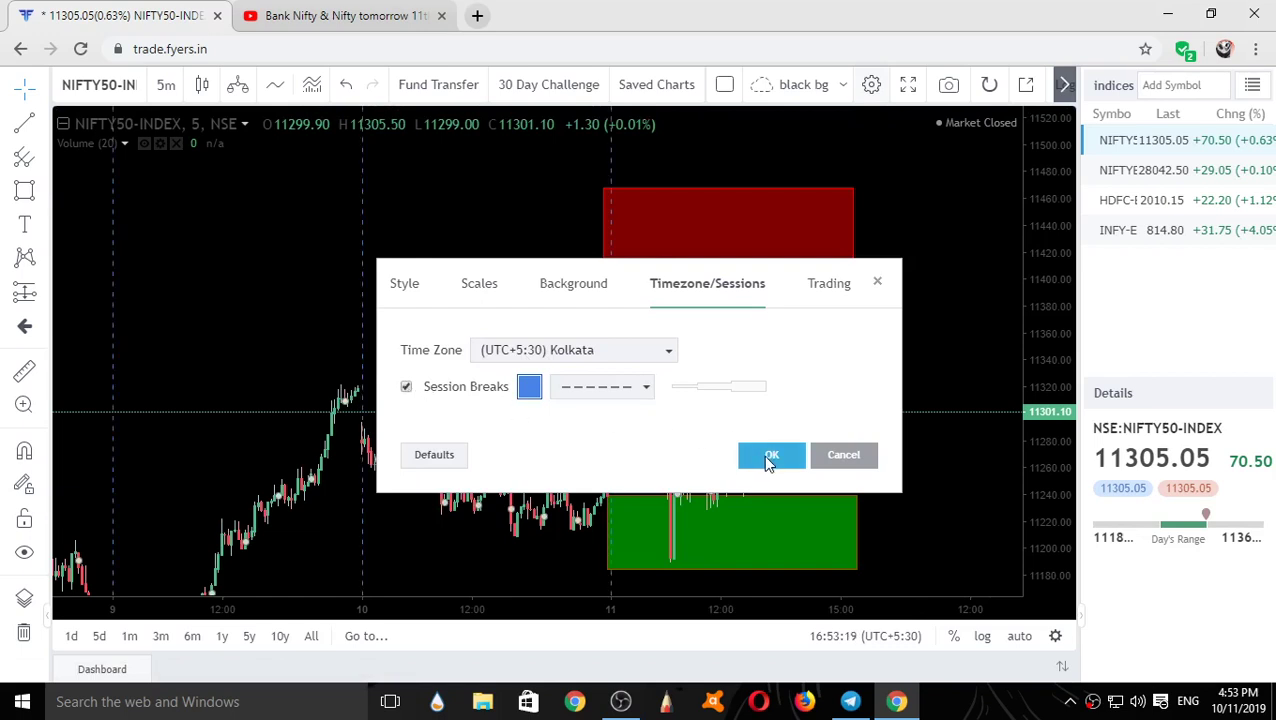
click(551, 285)
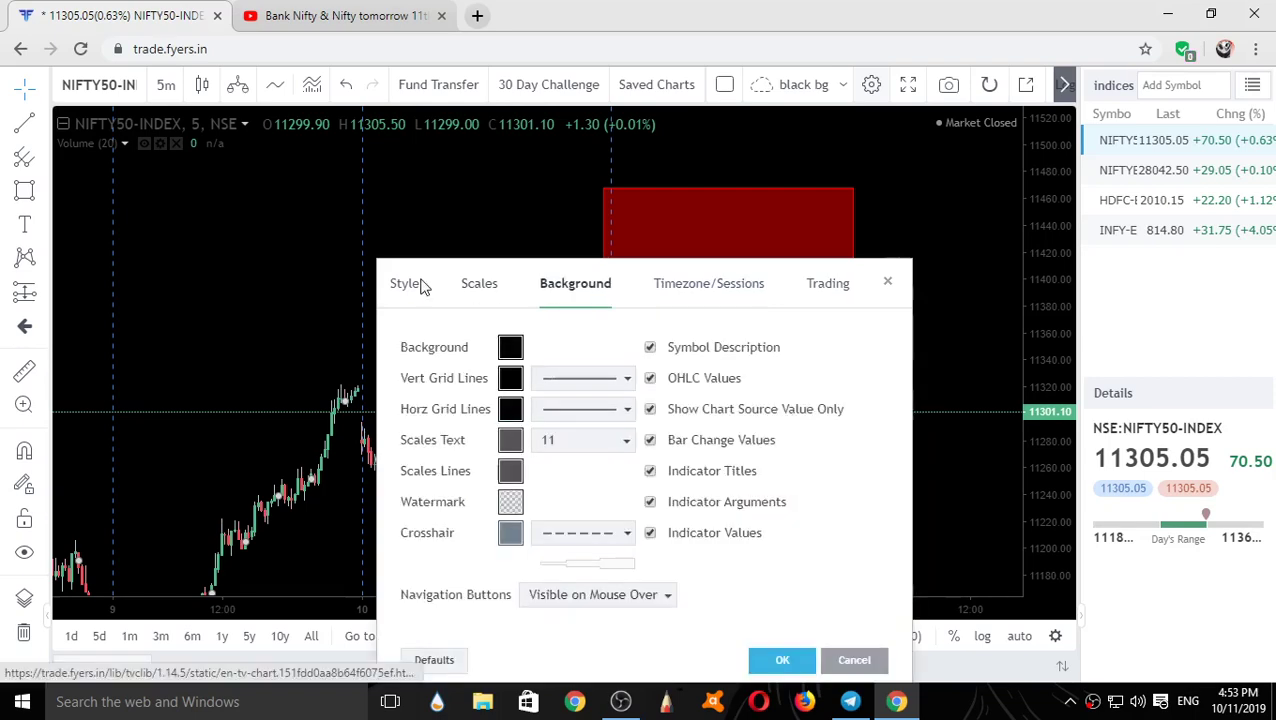
click(407, 288)
click(422, 502)
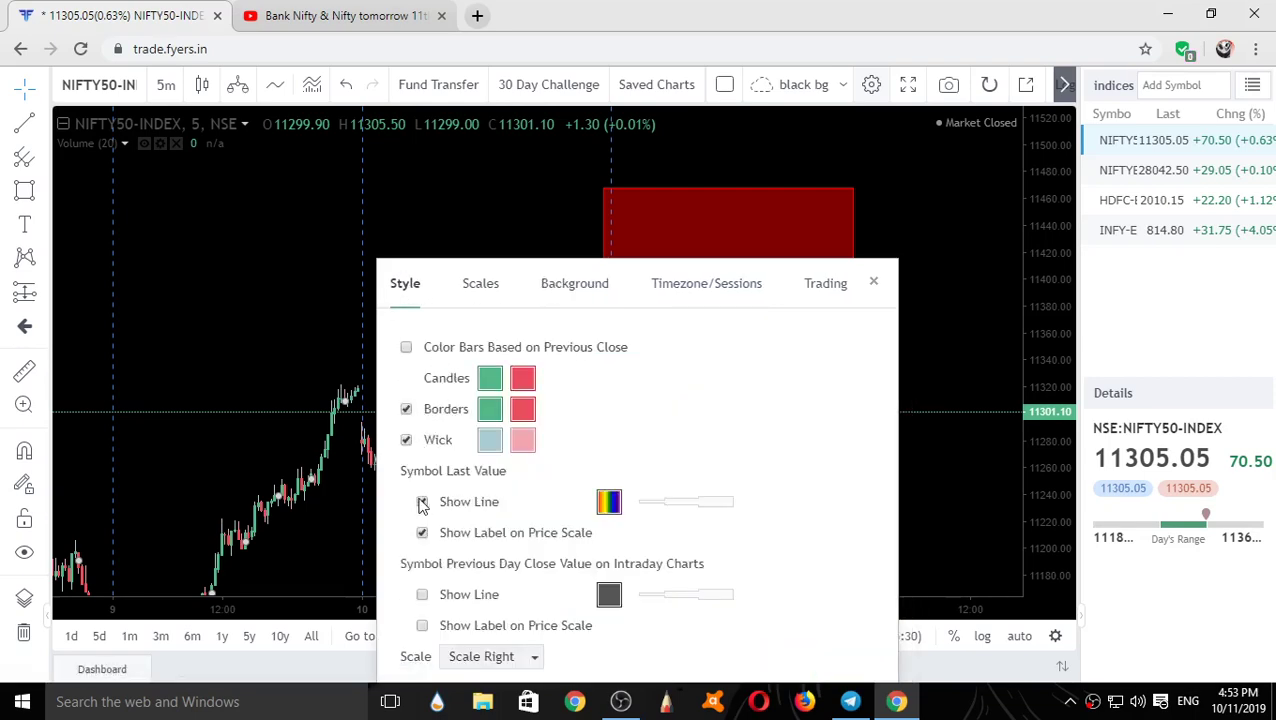
click(875, 284)
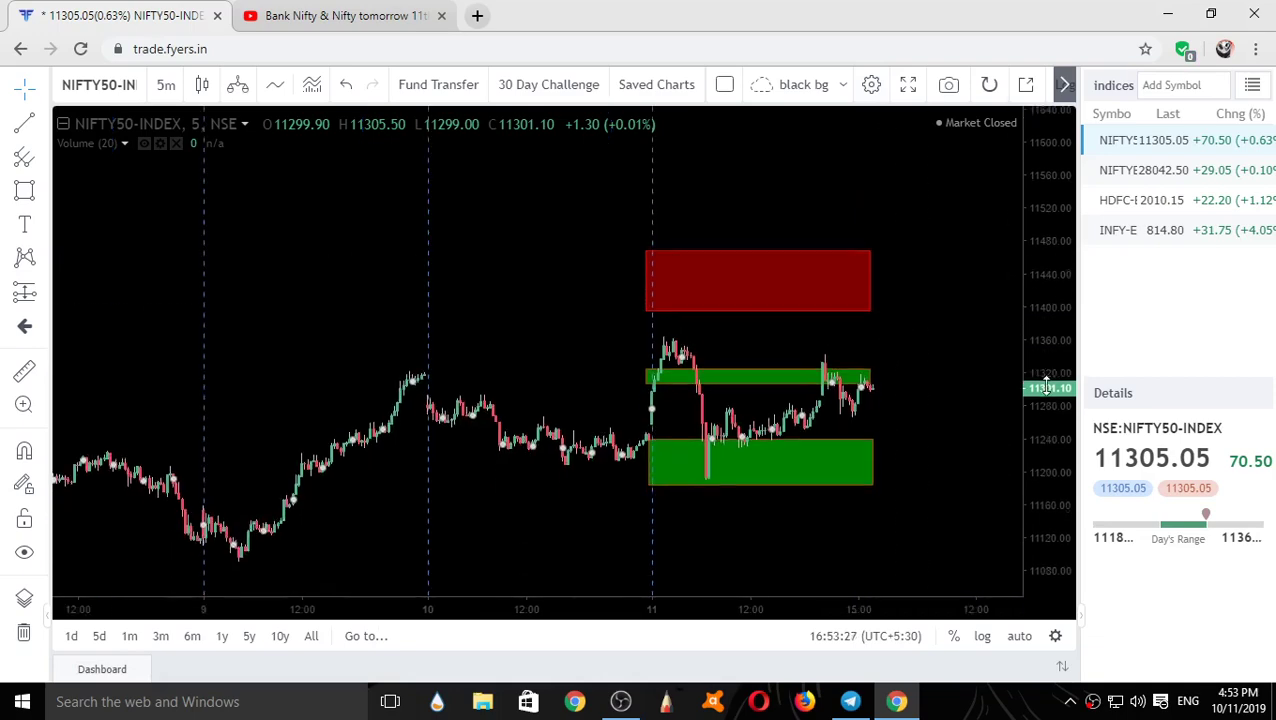
Step: Reset the chart to auto scale, then drag the divider to collapse the watchlist and details panel
scroll(527, 430, up, 2)
drag(494, 420, 632, 456)
scroll(843, 433, up, 1)
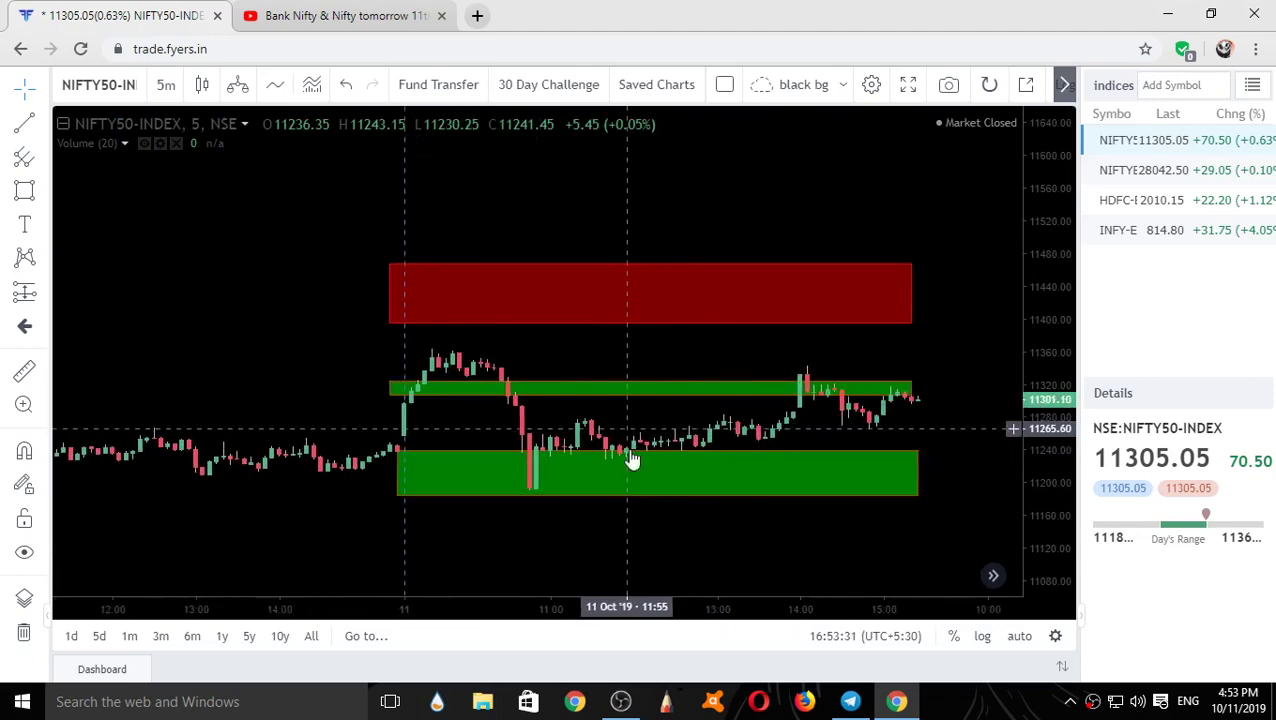
mouse_move(655, 550)
click(669, 576)
scroll(716, 498, down, 1)
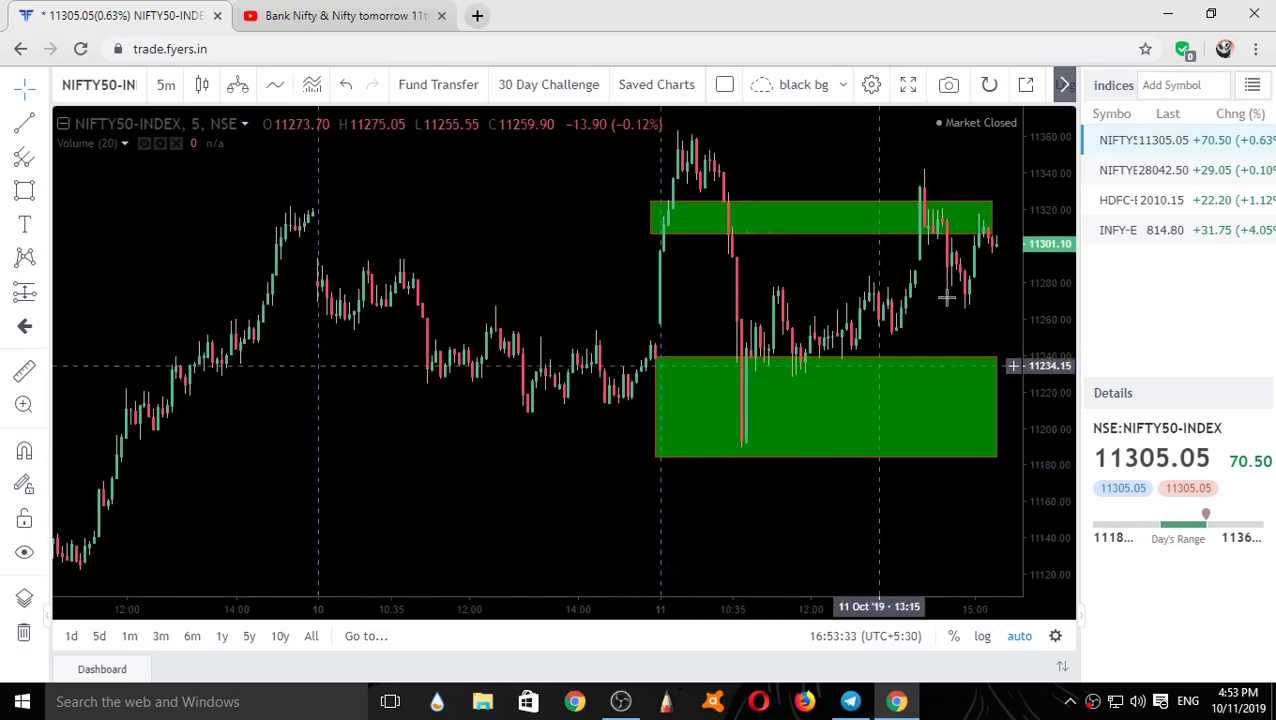
drag(1044, 237, 1018, 293)
drag(788, 258, 686, 330)
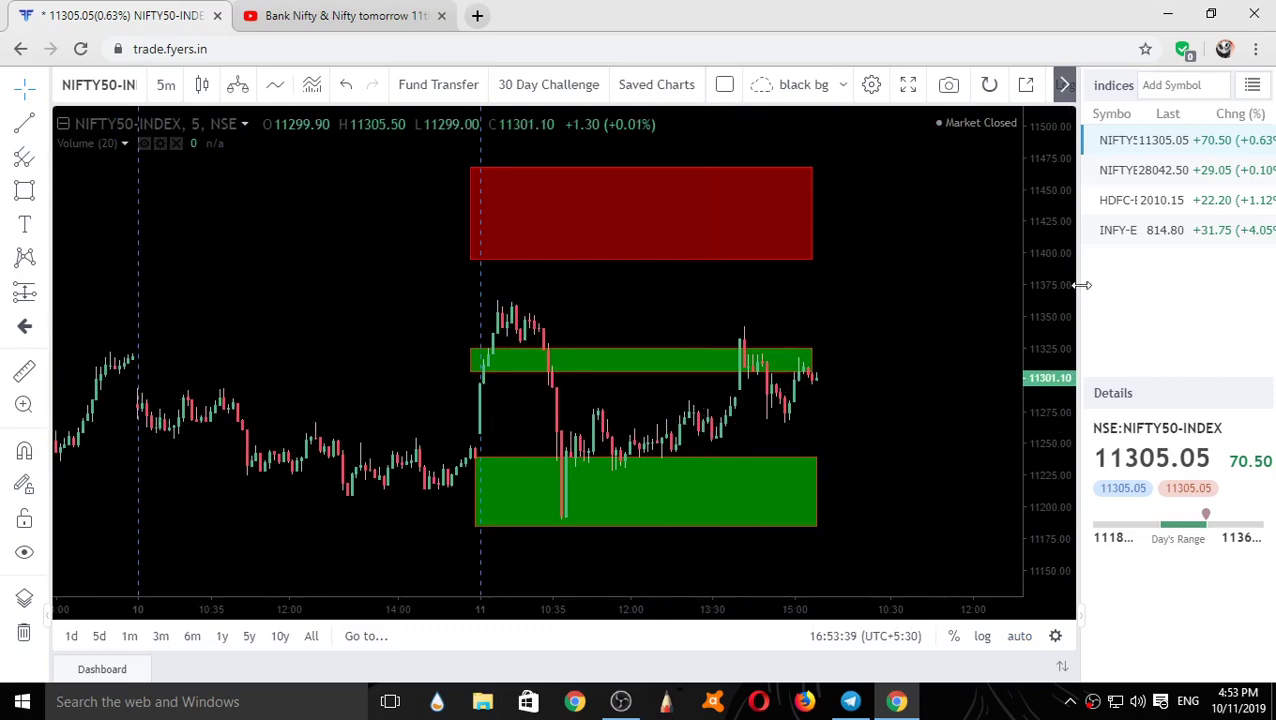
drag(1078, 290, 1233, 268)
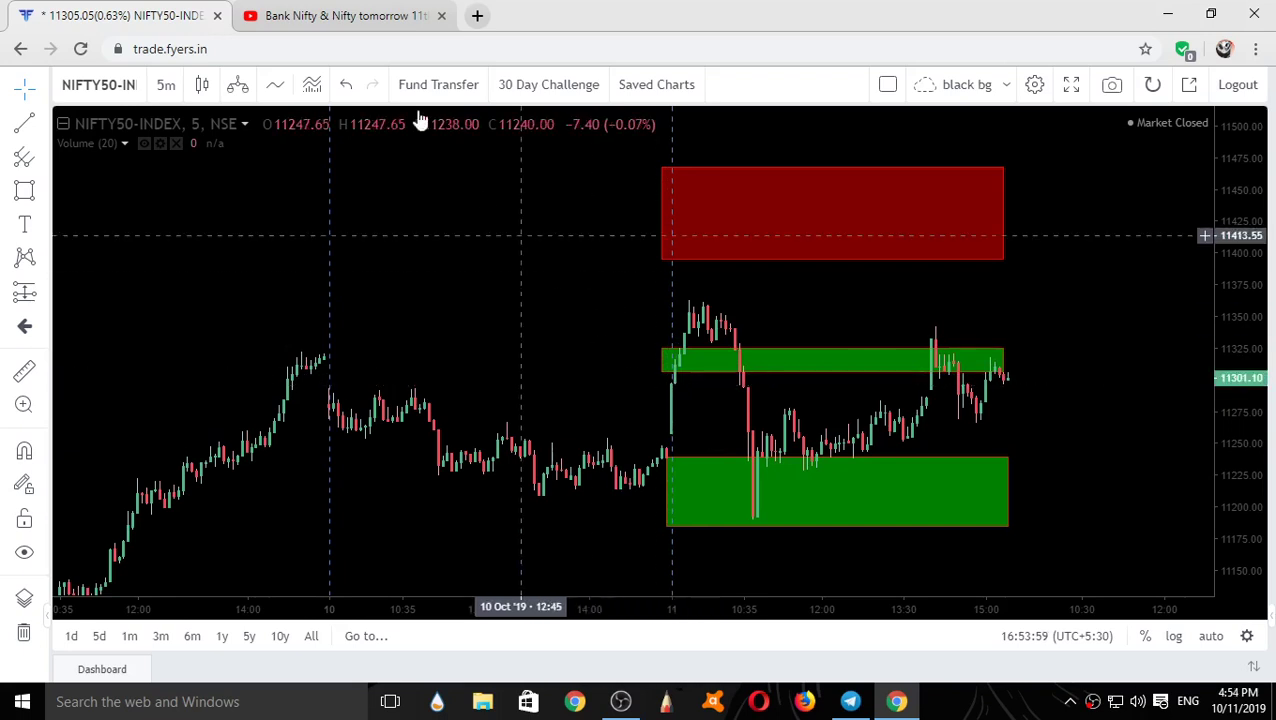
click(373, 14)
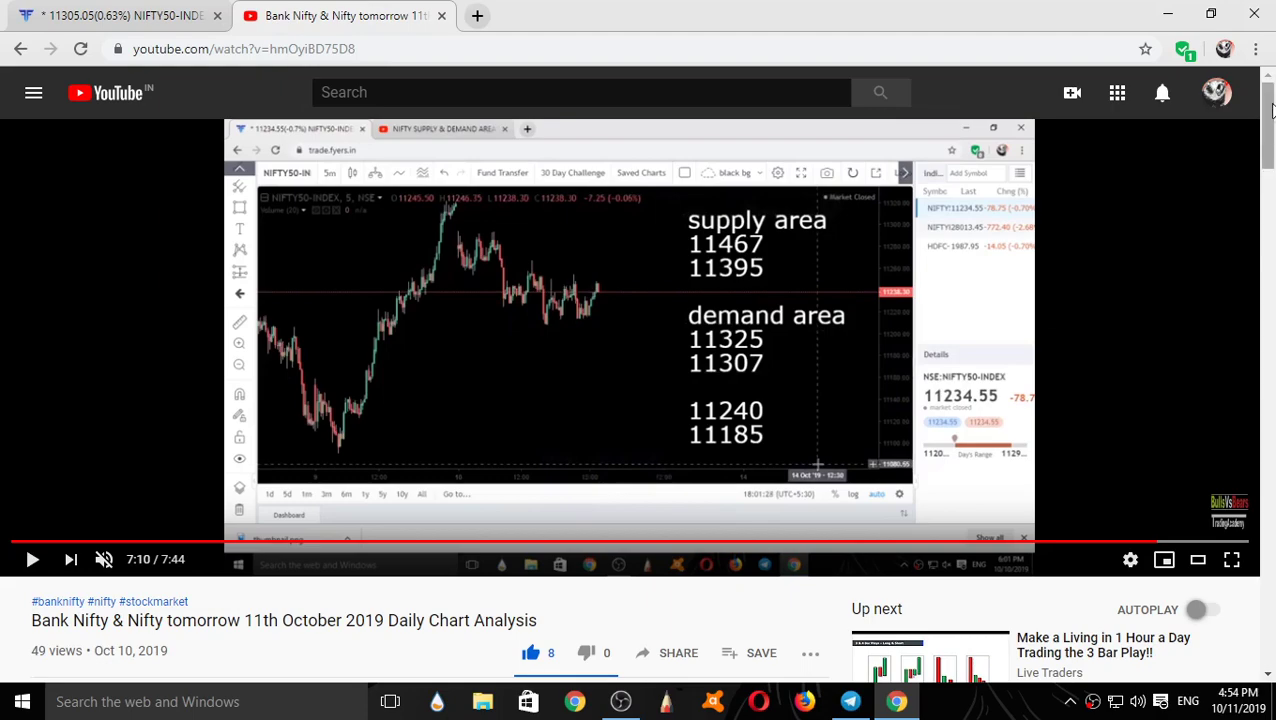
drag(1270, 105, 1268, 540)
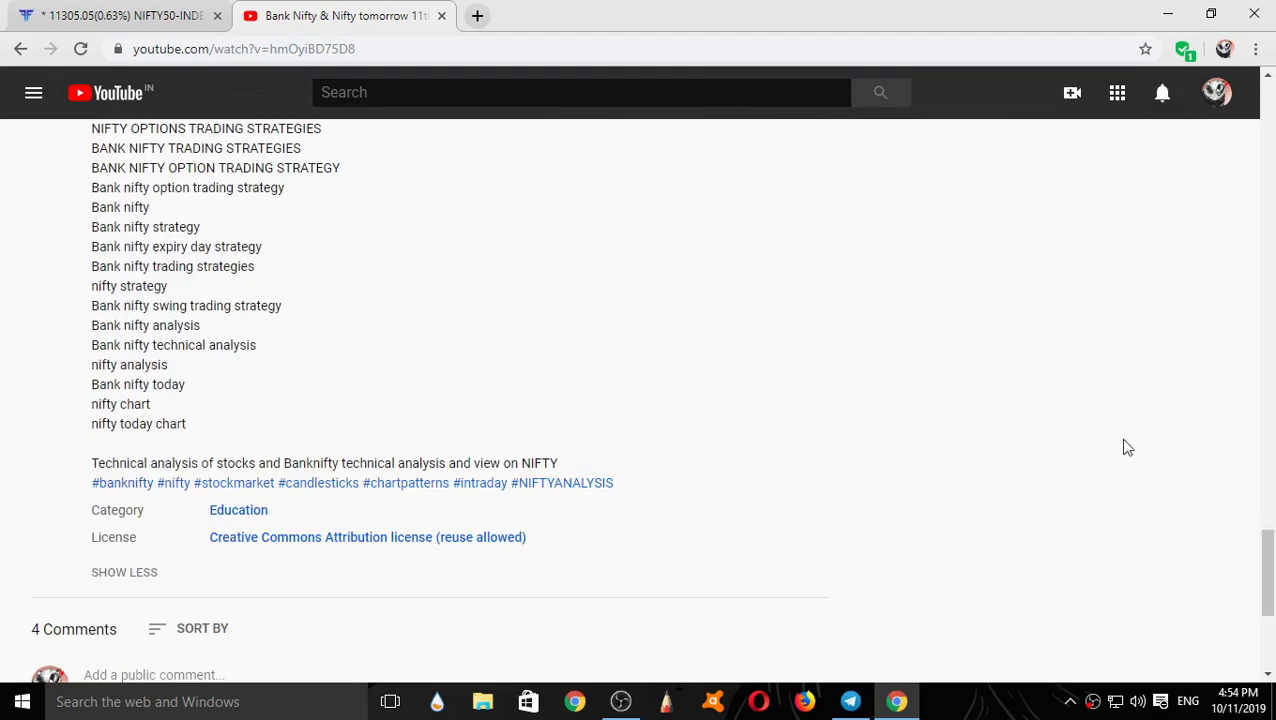
scroll(483, 437, down, 3)
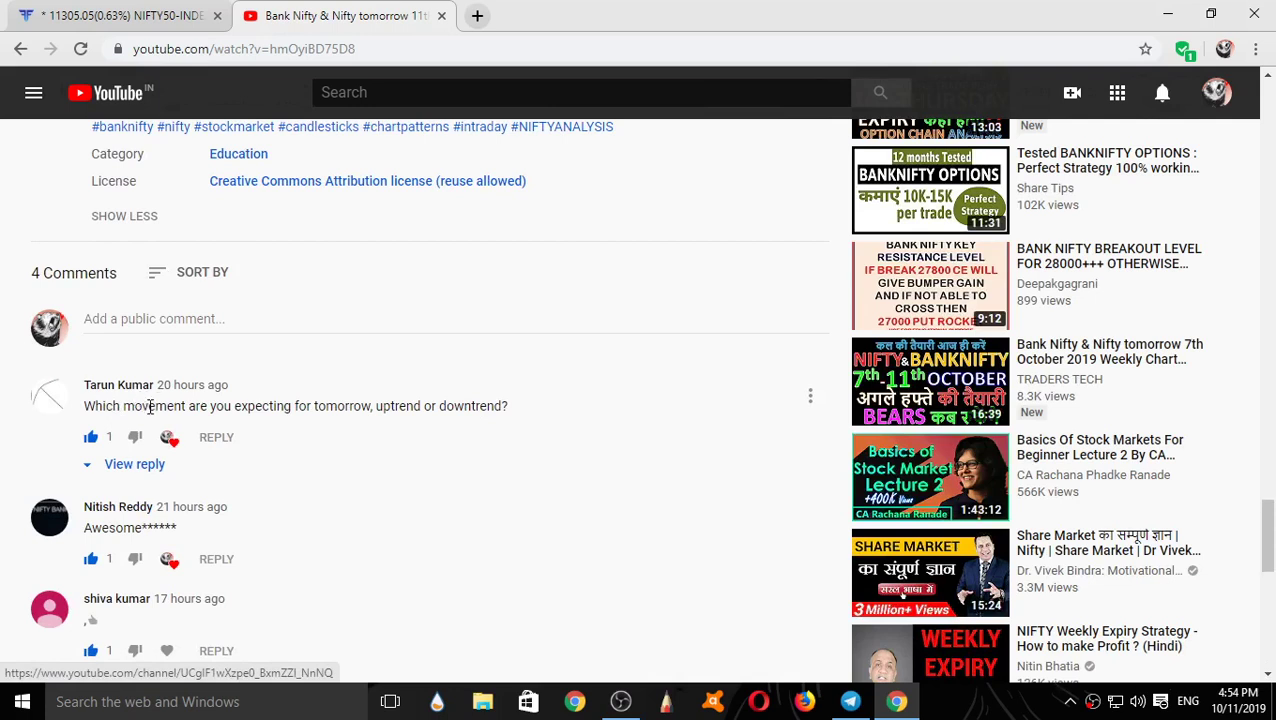
click(118, 470)
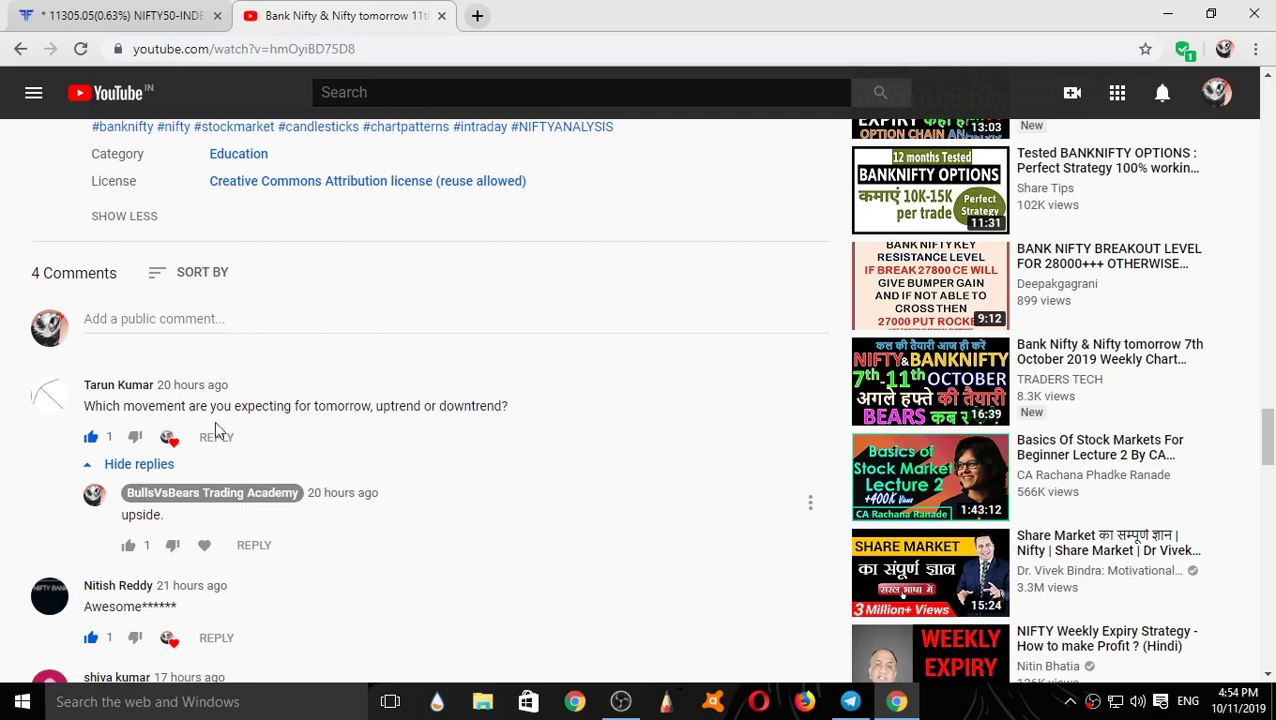
click(115, 15)
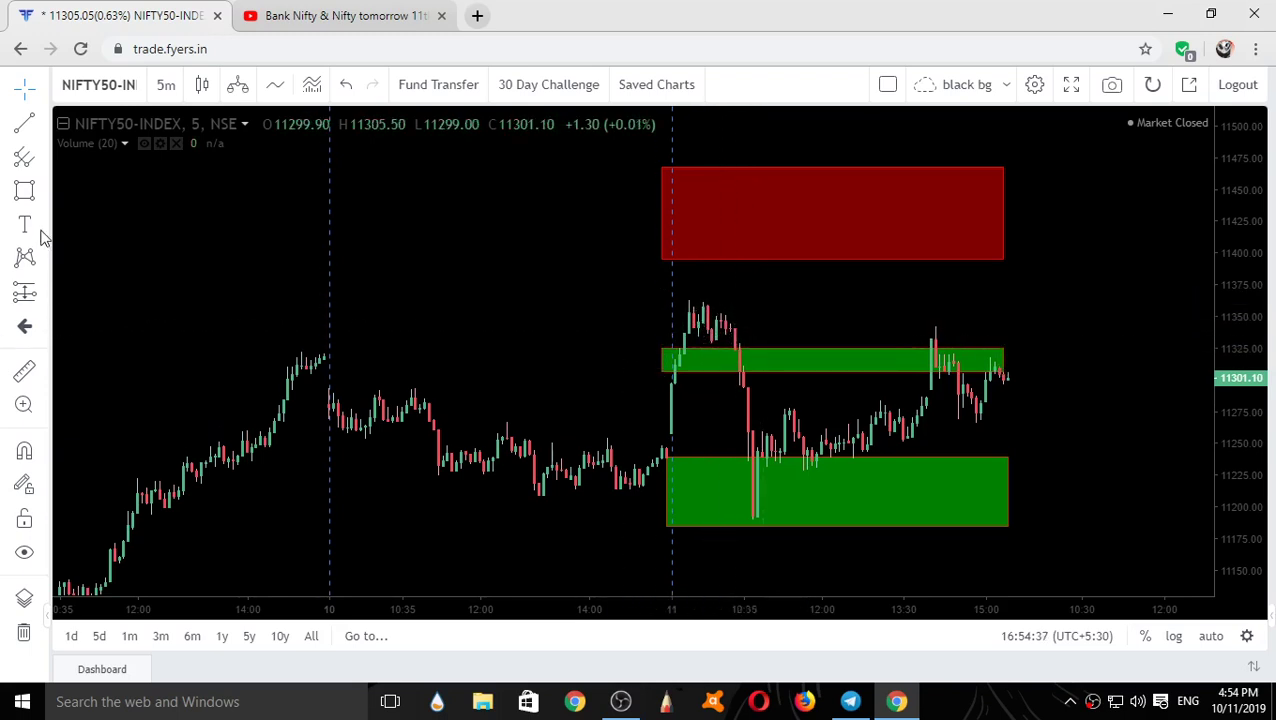
Step: Draw a yellow ellipse around the 11 Oct morning peak near 11360 and flatten it over the high candles
click(42, 198)
click(118, 305)
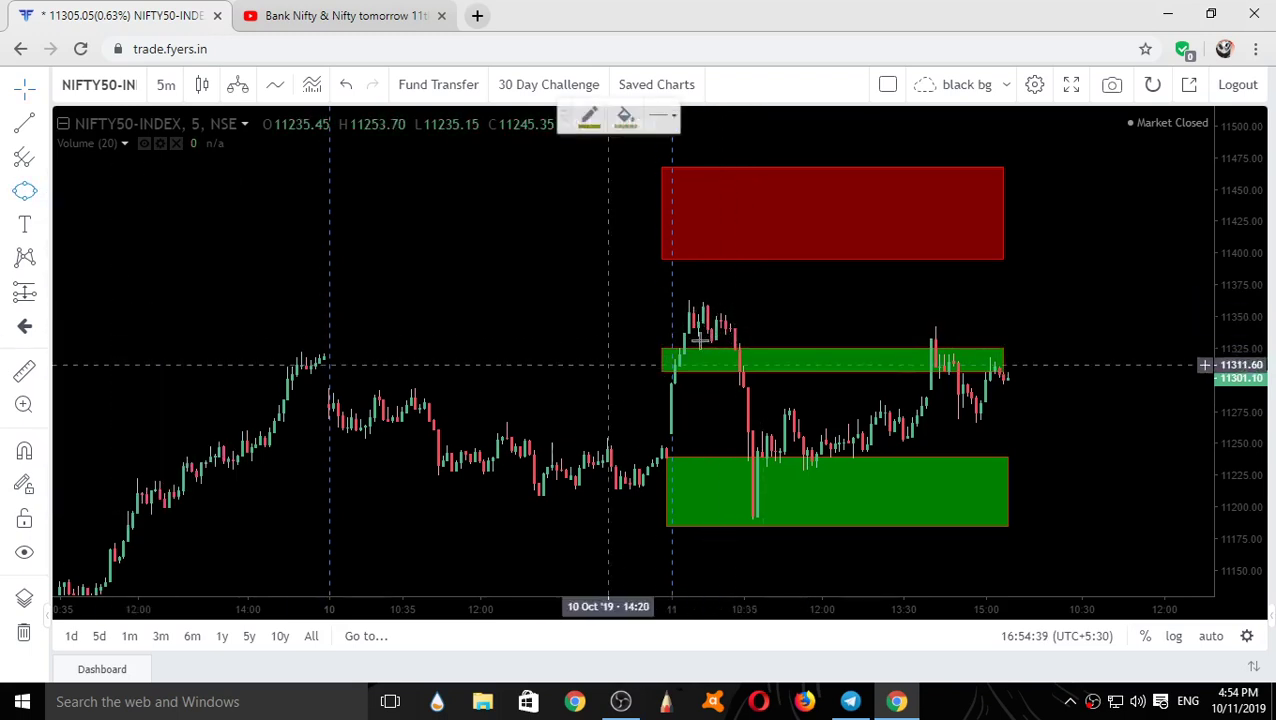
click(671, 300)
click(752, 291)
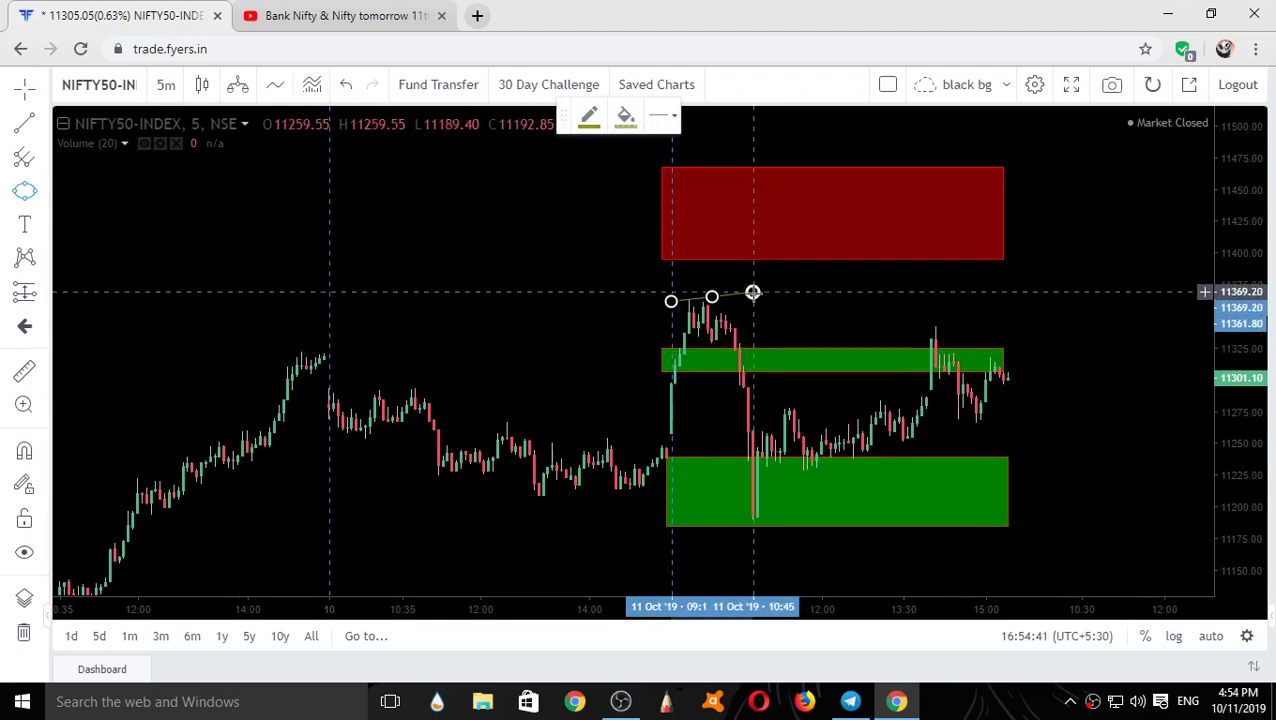
click(765, 366)
drag(703, 222, 721, 316)
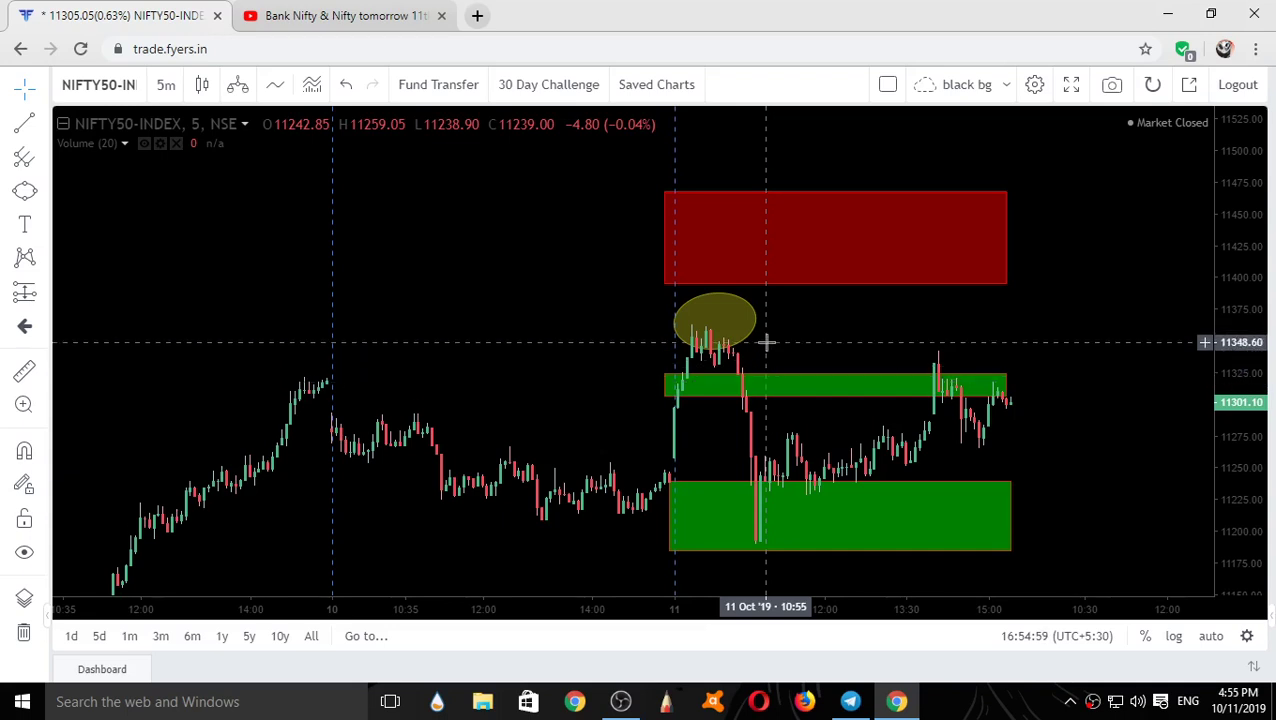
click(27, 123)
click(723, 345)
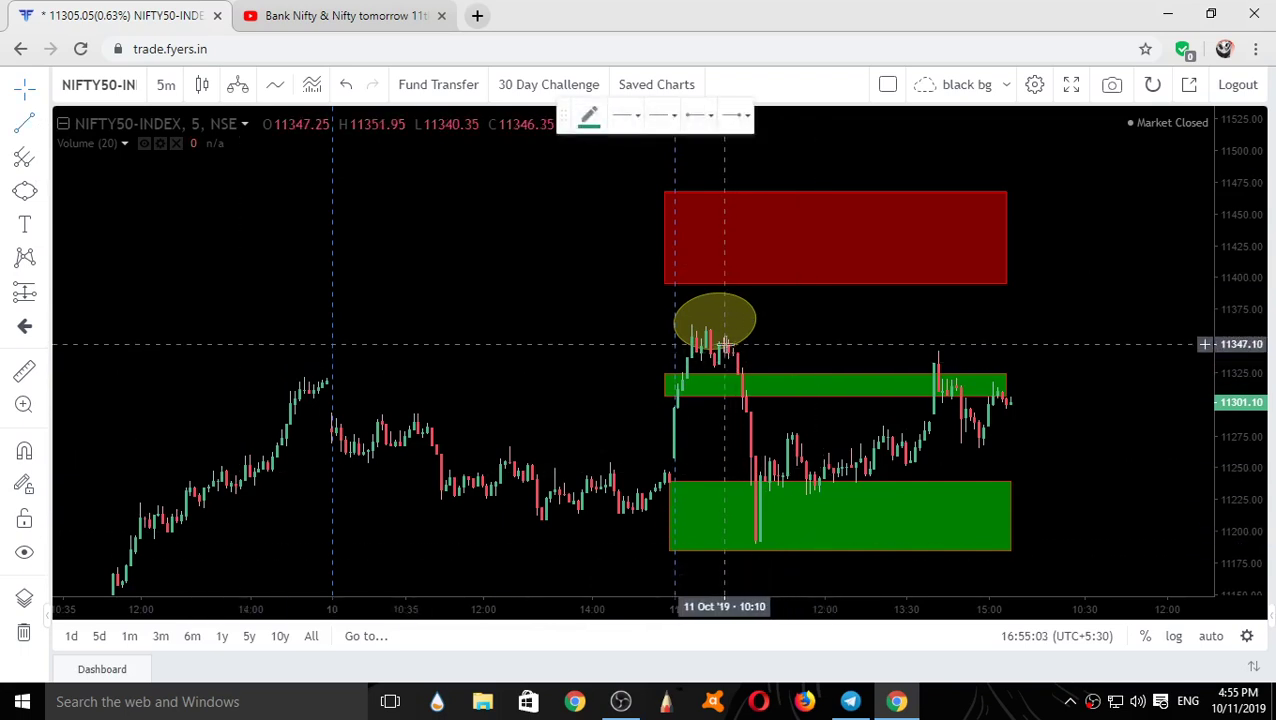
click(756, 540)
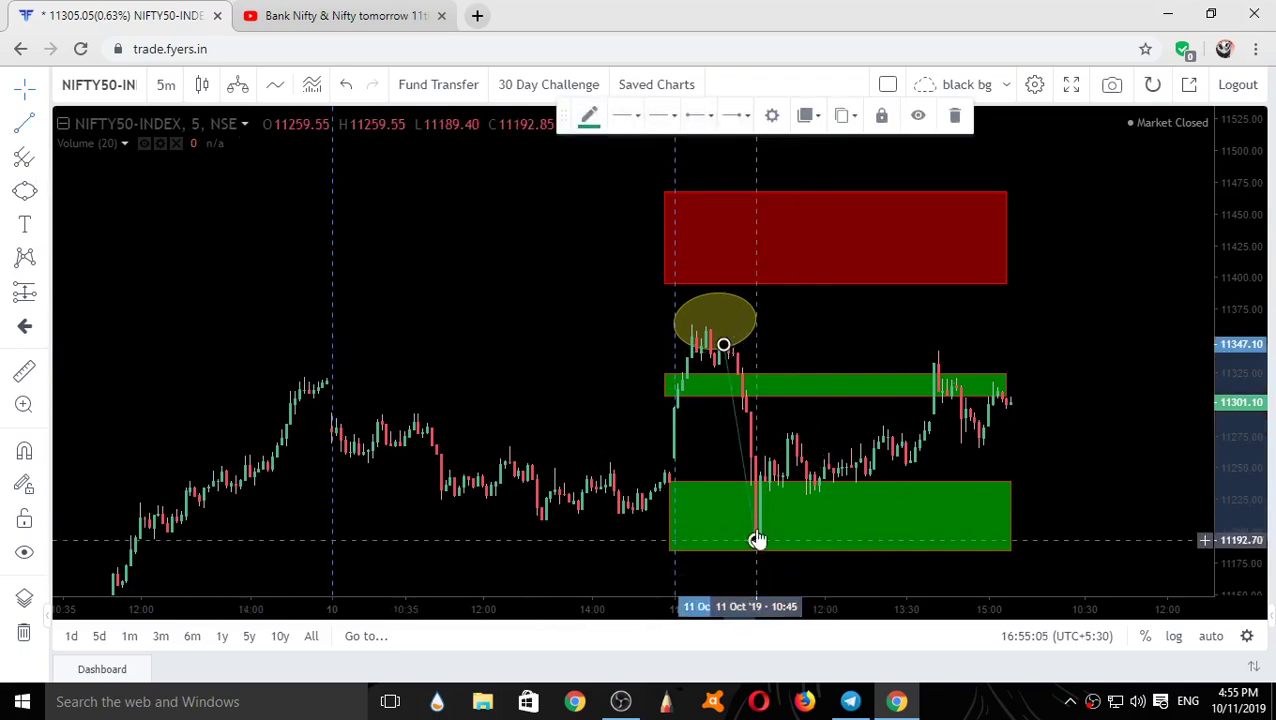
click(590, 118)
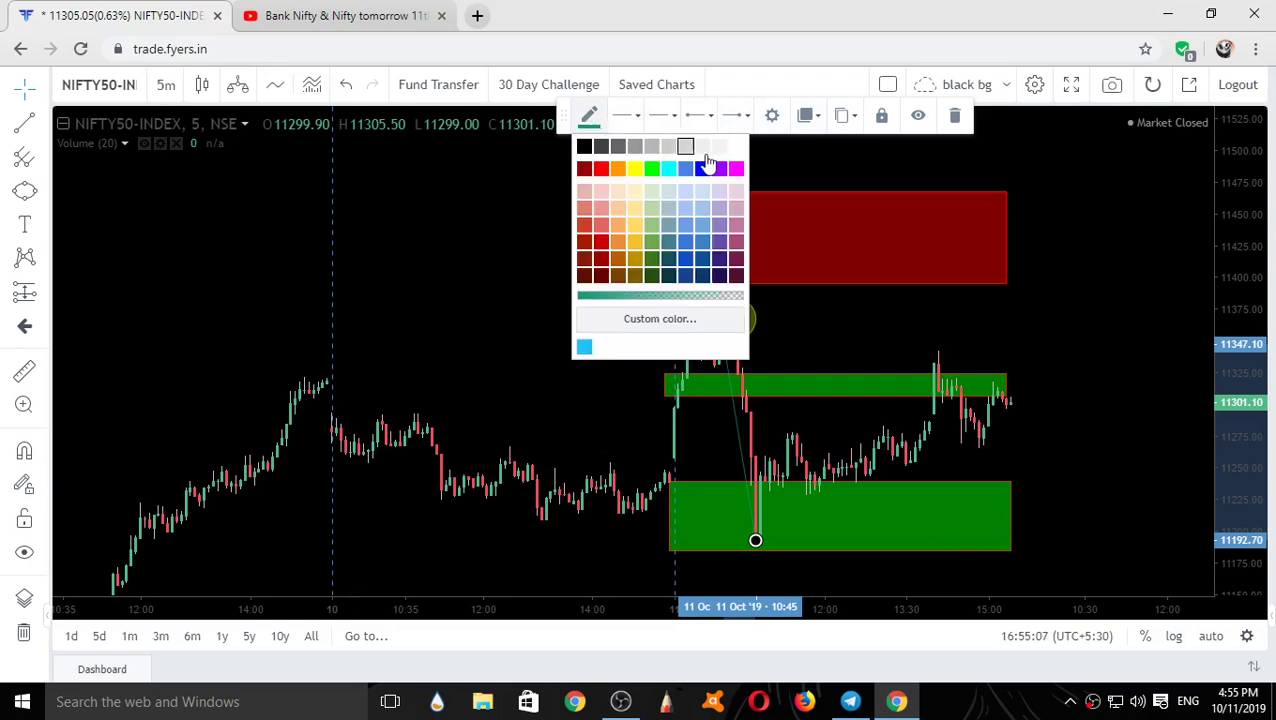
click(720, 148)
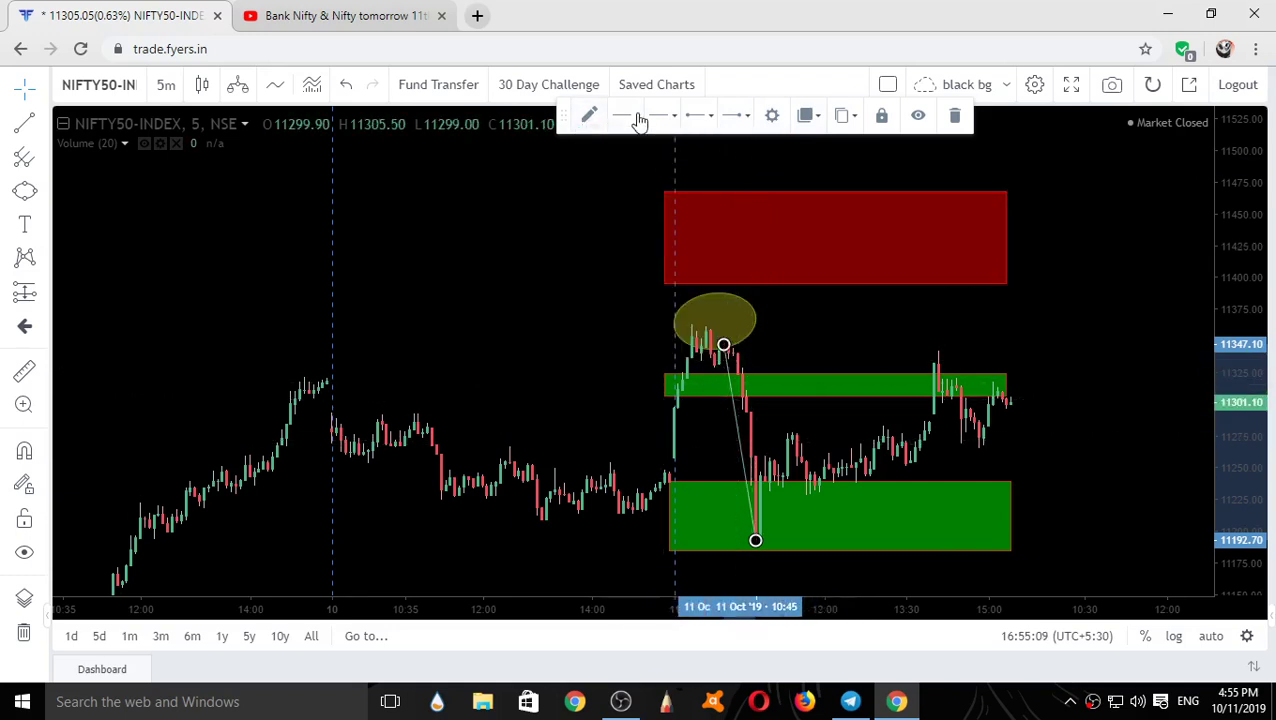
click(592, 120)
click(602, 172)
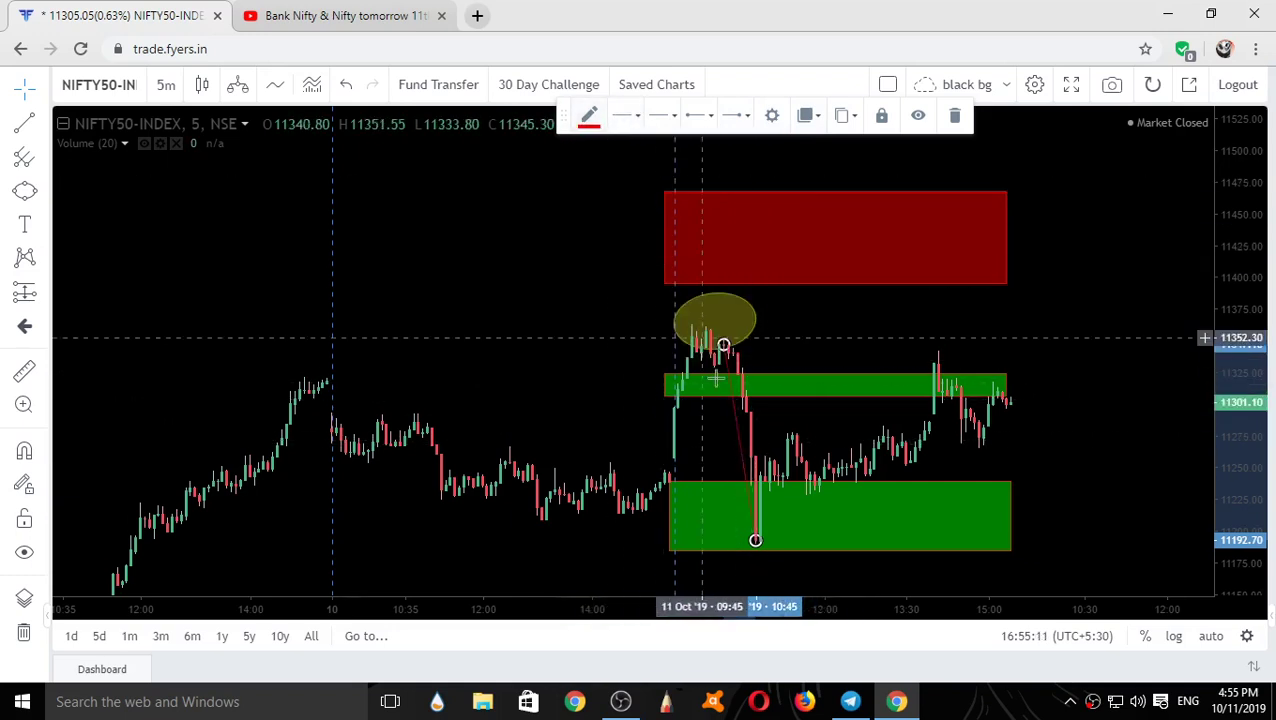
click(626, 116)
click(736, 151)
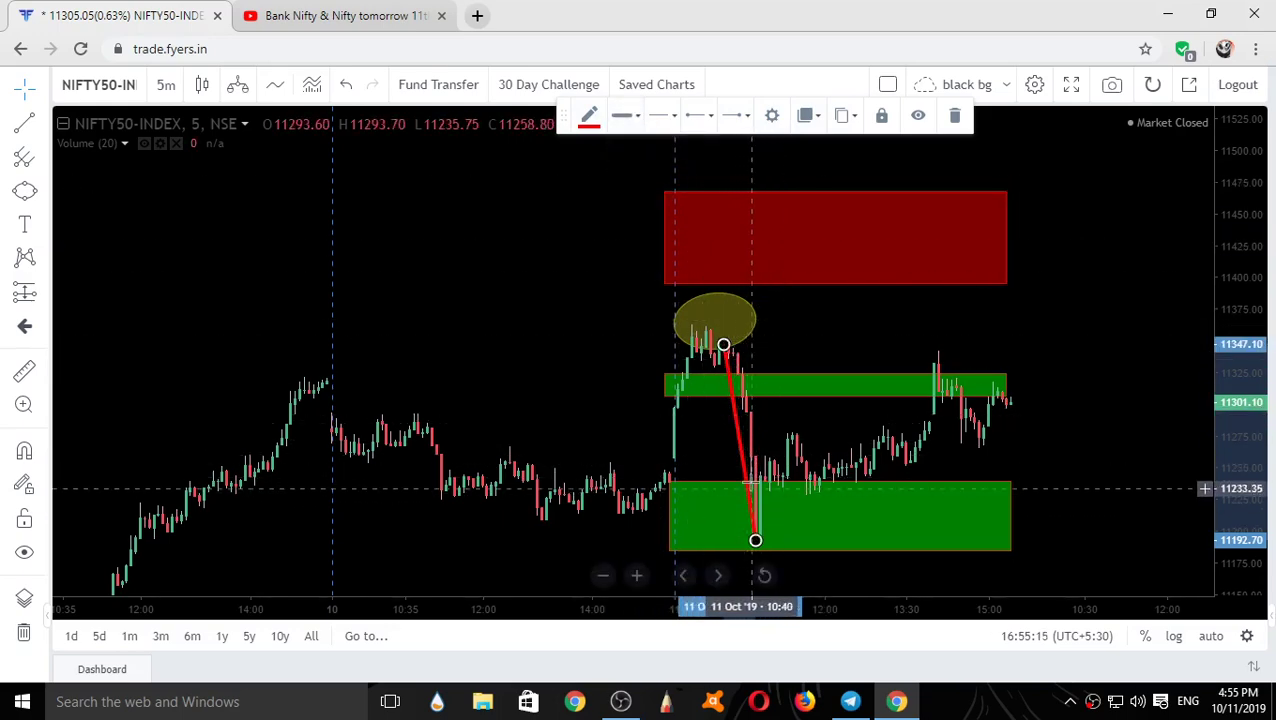
click(955, 118)
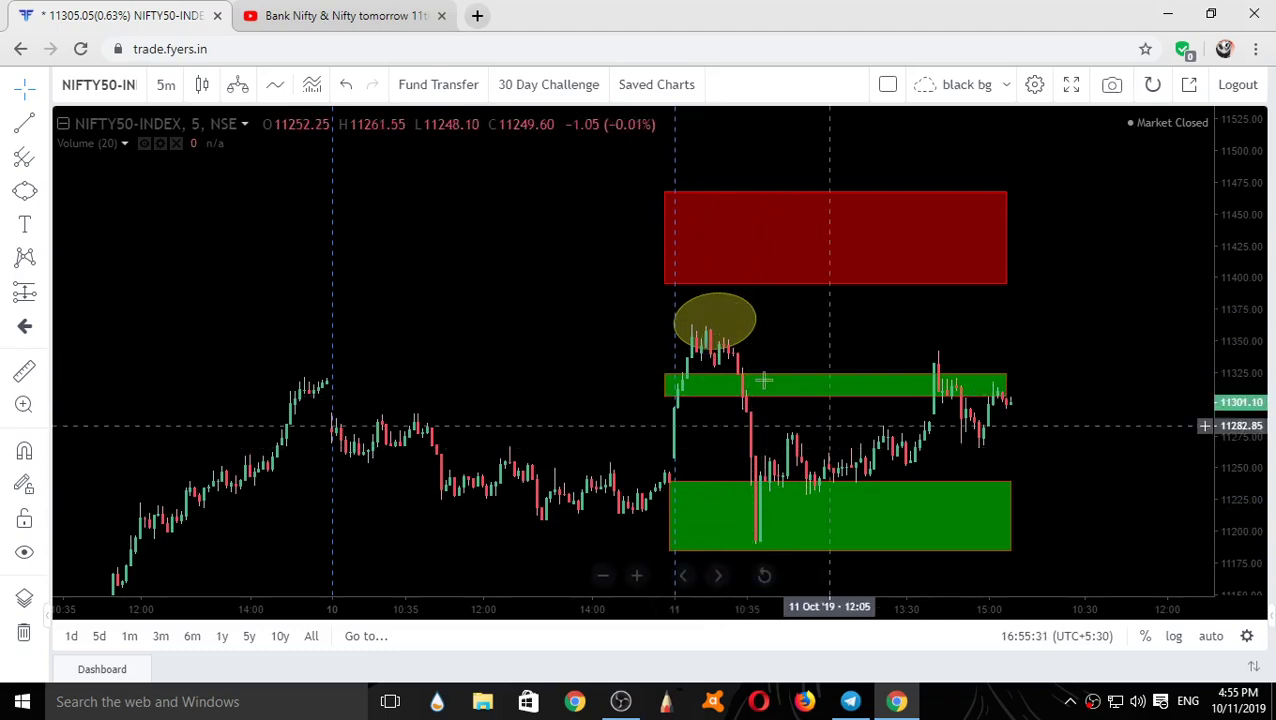
Step: Shift the chart to show the lower demand zone near 11190, then set the cursor type to Arrow
drag(815, 456, 816, 324)
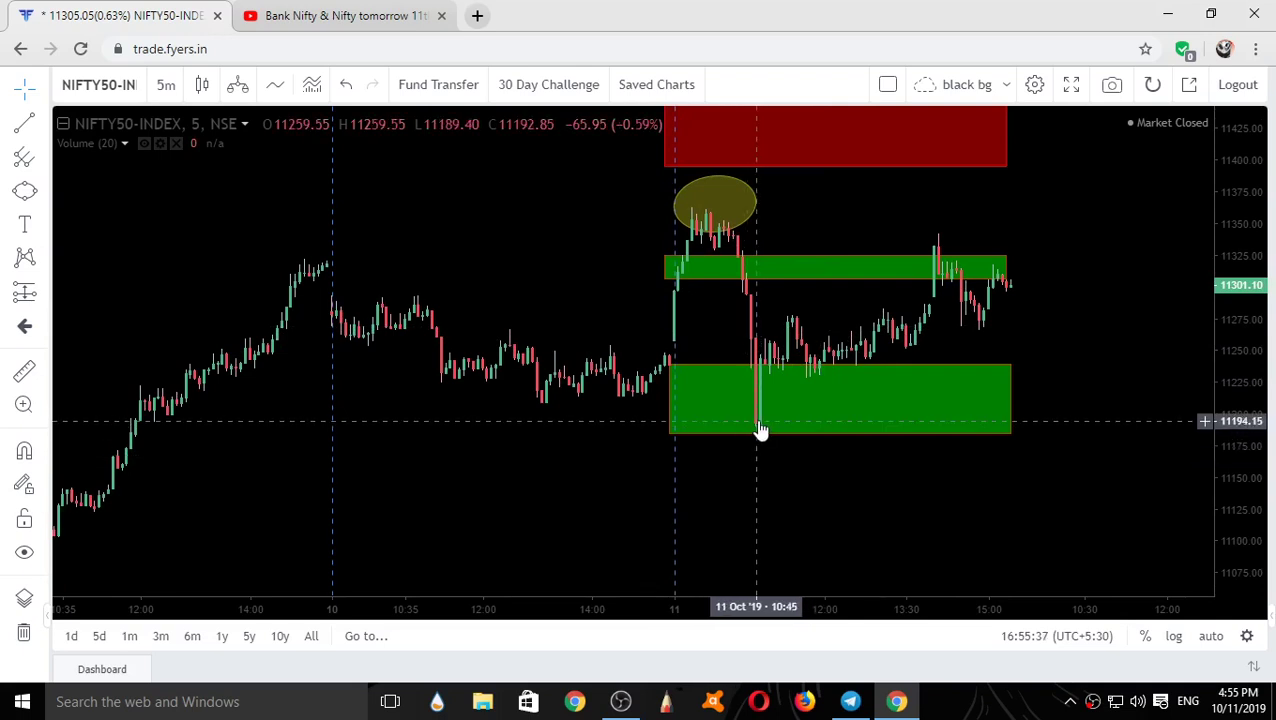
click(756, 432)
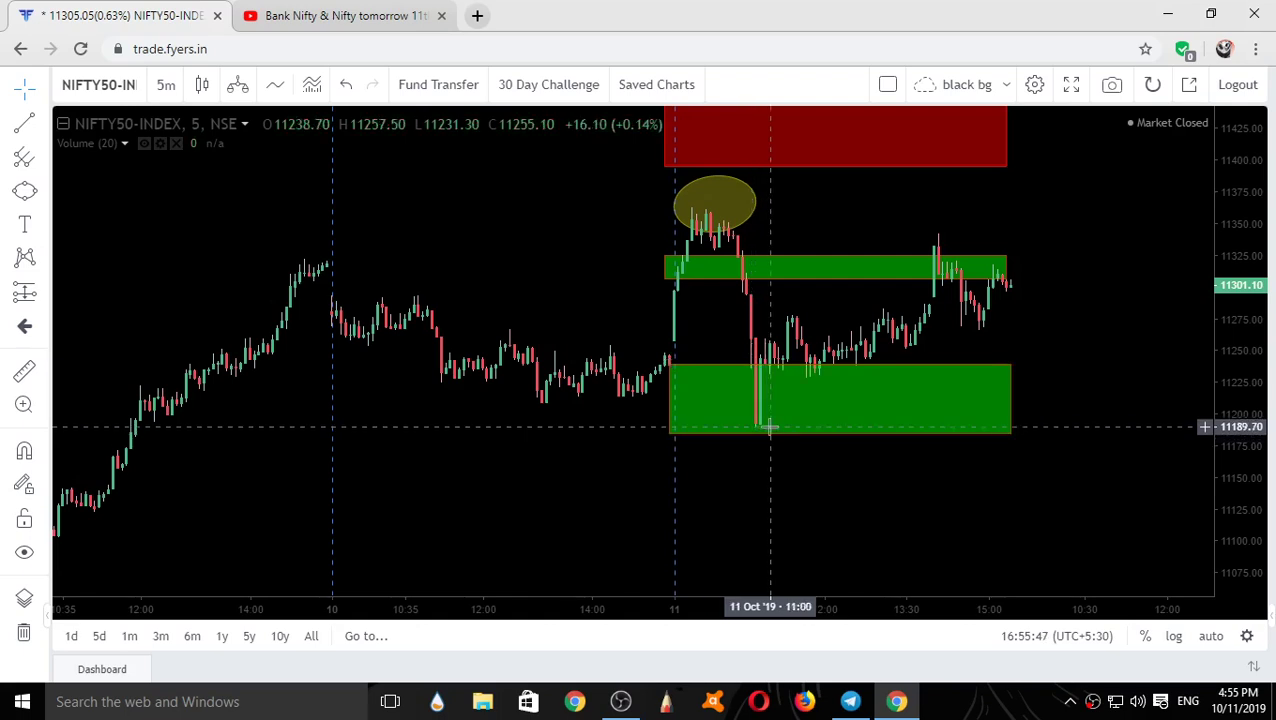
click(729, 447)
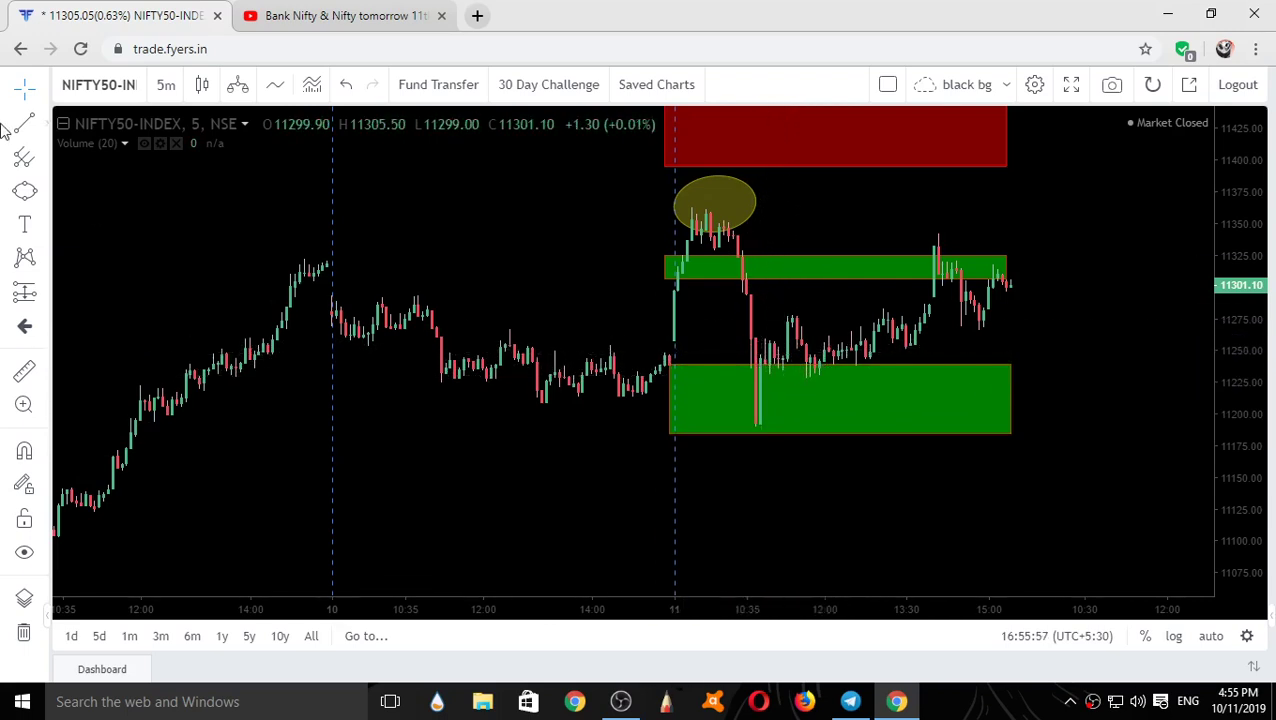
click(22, 90)
click(100, 172)
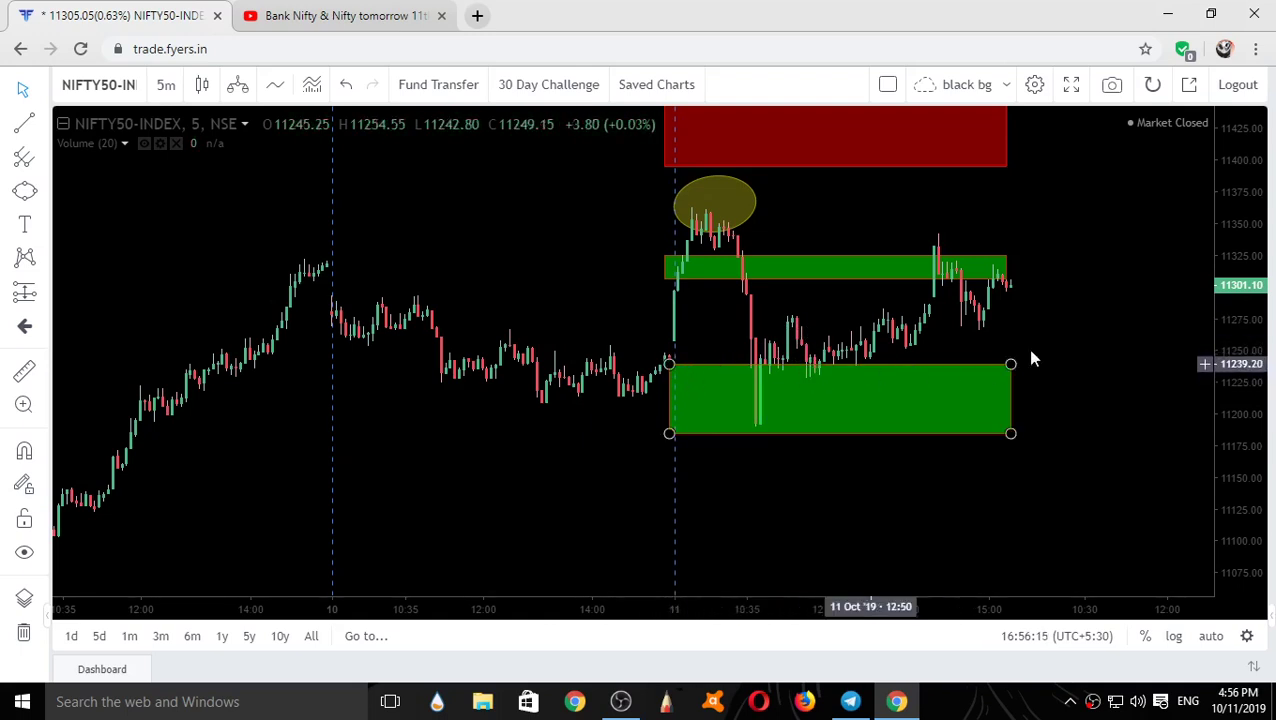
click(826, 362)
click(815, 373)
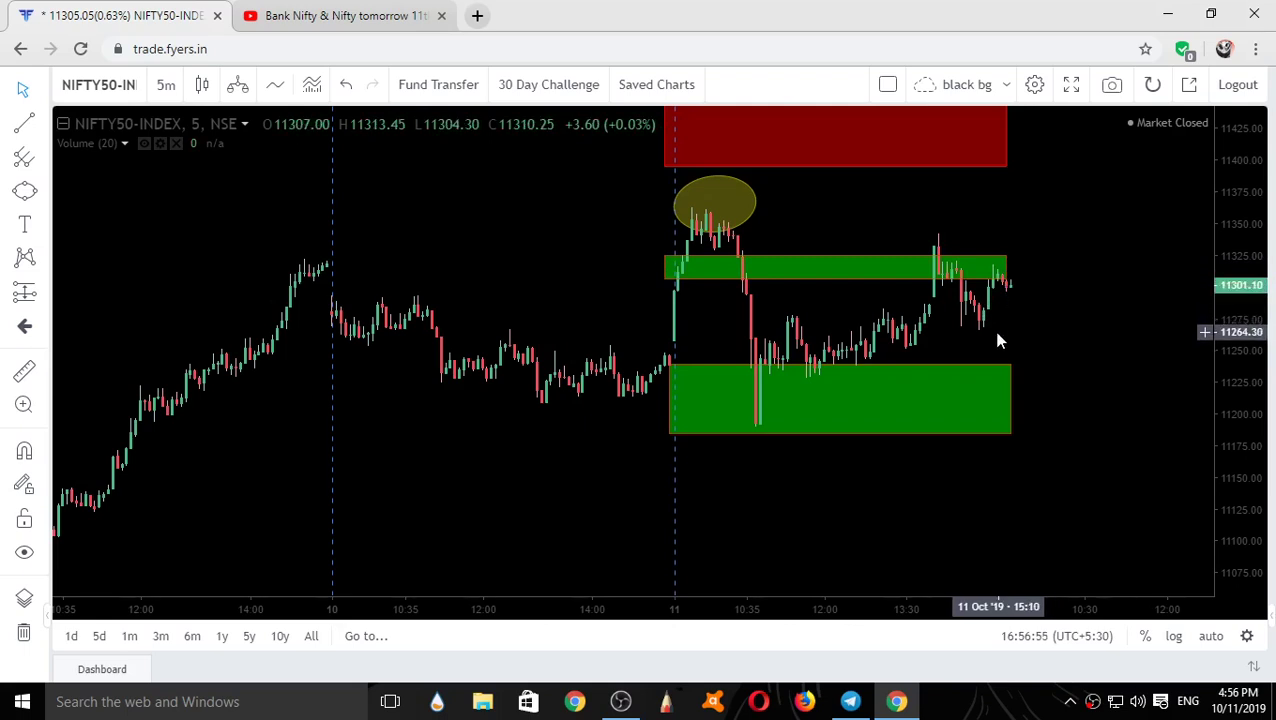
scroll(997, 335, down, 3)
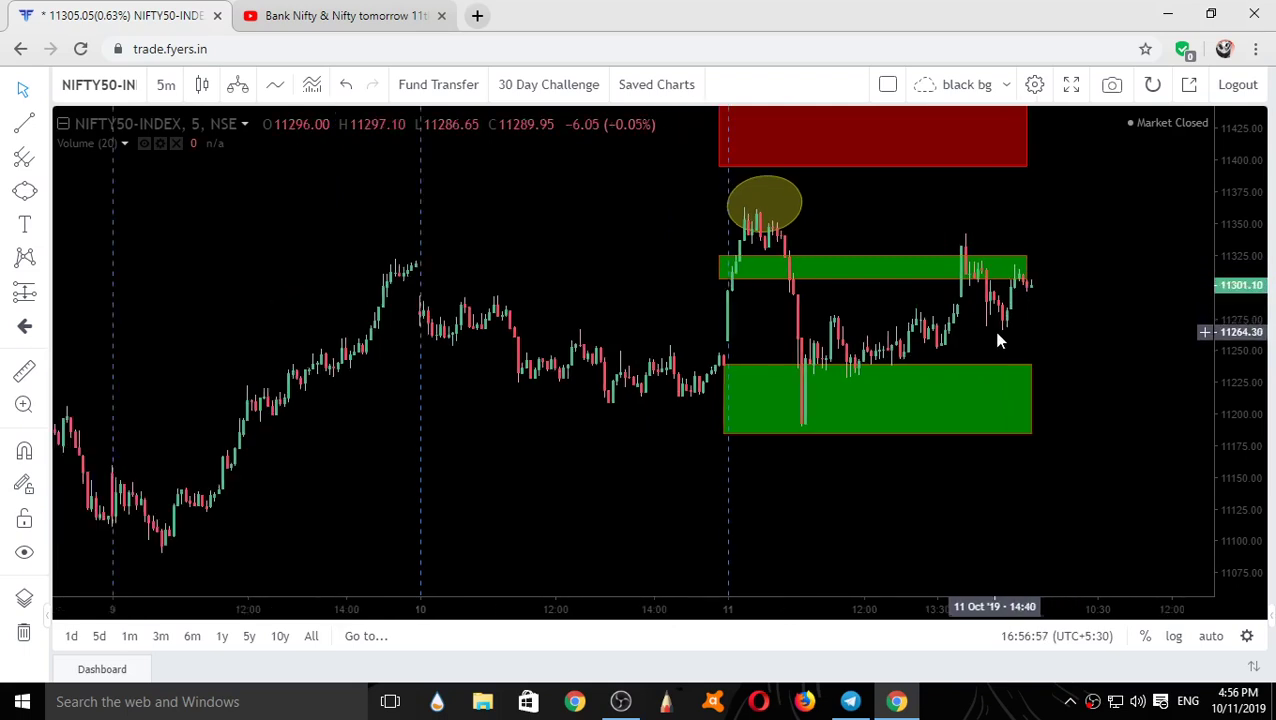